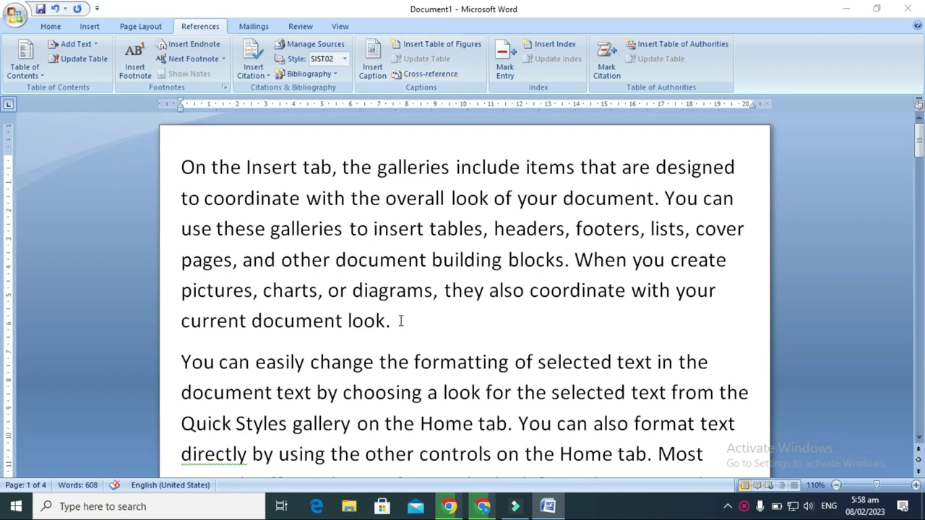
Add a Figure 1 caption on its own line after 'specify directly.', with an empty line below.
{"action": "scroll", "coordinate": [401, 321], "scroll_direction": "down", "scroll_amount": 1}
{"action": "scroll", "coordinate": [402, 319], "scroll_direction": "down", "scroll_amount": 1}
{"action": "left_click", "coordinate": [560, 342]}
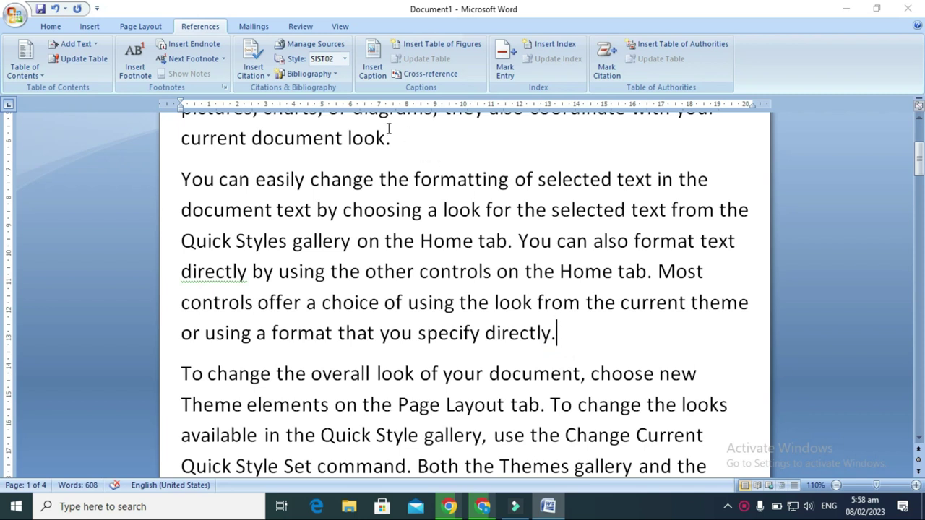
{"action": "key", "text": "Return"}
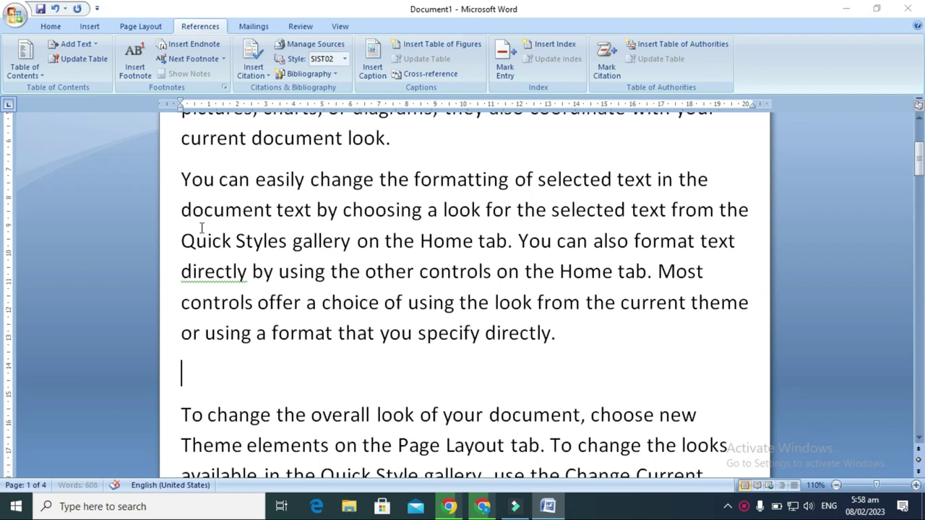
{"action": "left_click", "coordinate": [373, 65]}
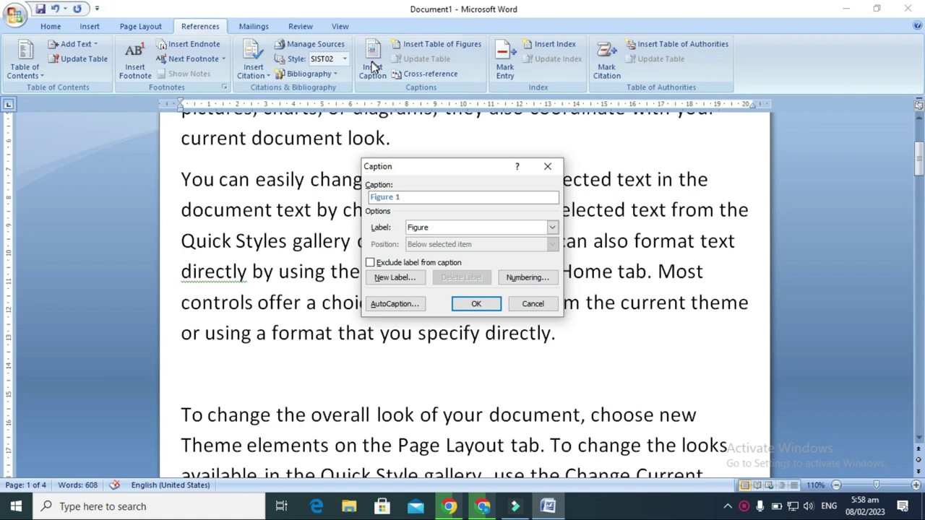
{"action": "left_click", "coordinate": [475, 305]}
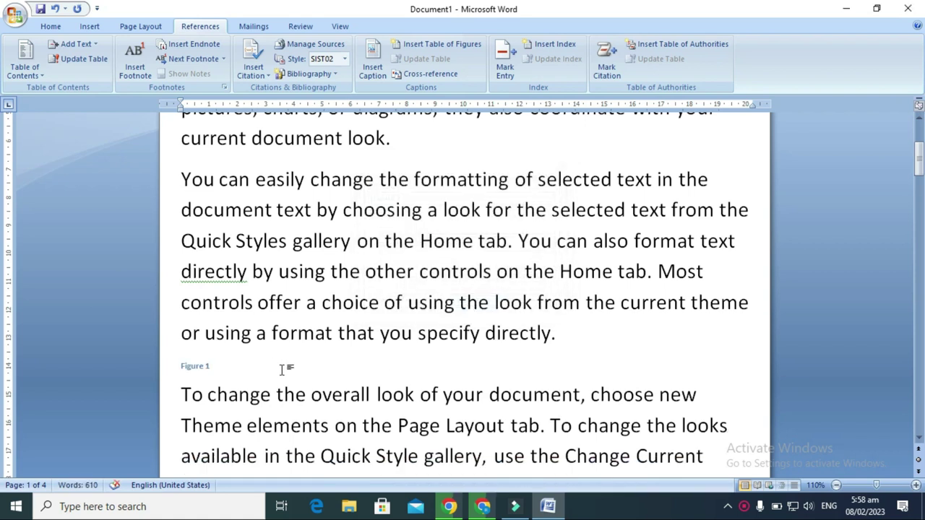
{"action": "key", "text": "Return"}
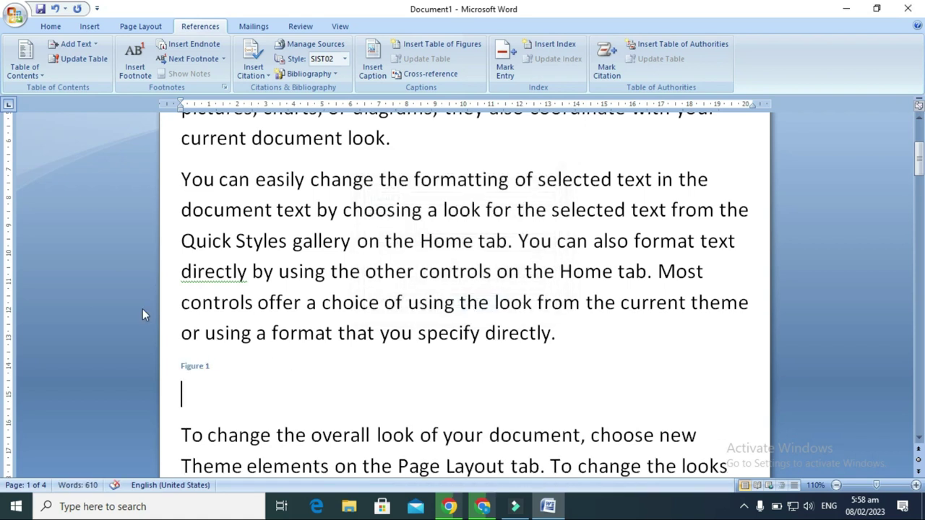
Insert the green race-car clip art from a 'car' search and shrink it to 3.71 × 2.33 cm.
{"action": "left_click", "coordinate": [95, 26]}
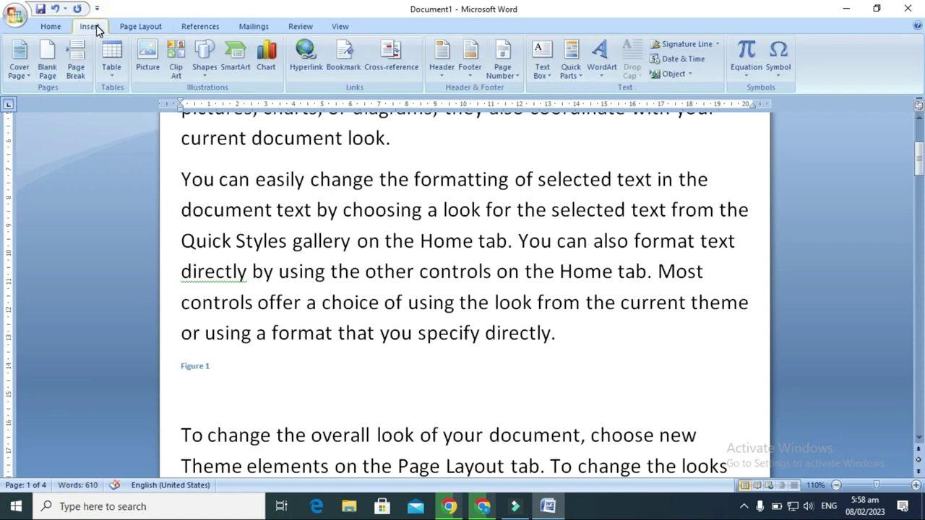
{"action": "left_click", "coordinate": [179, 70]}
{"action": "type", "text": "car"}
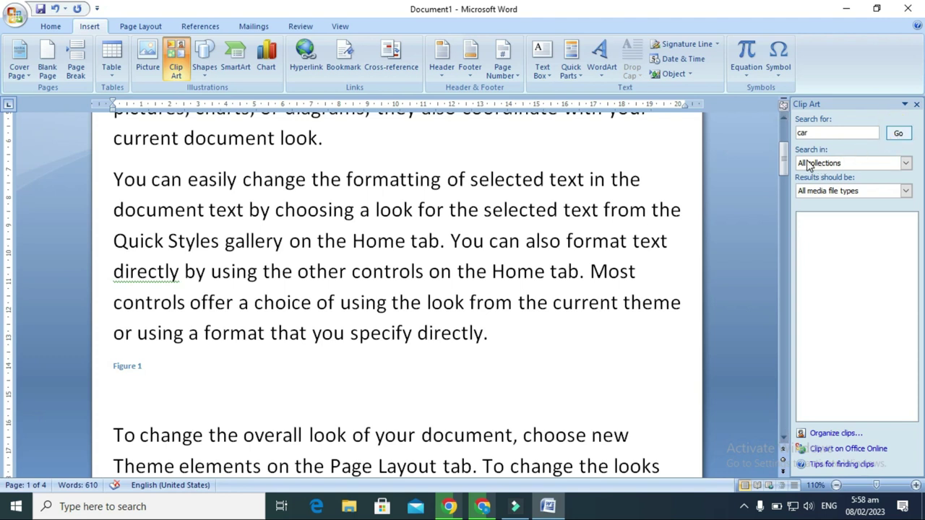
{"action": "key", "text": "Return"}
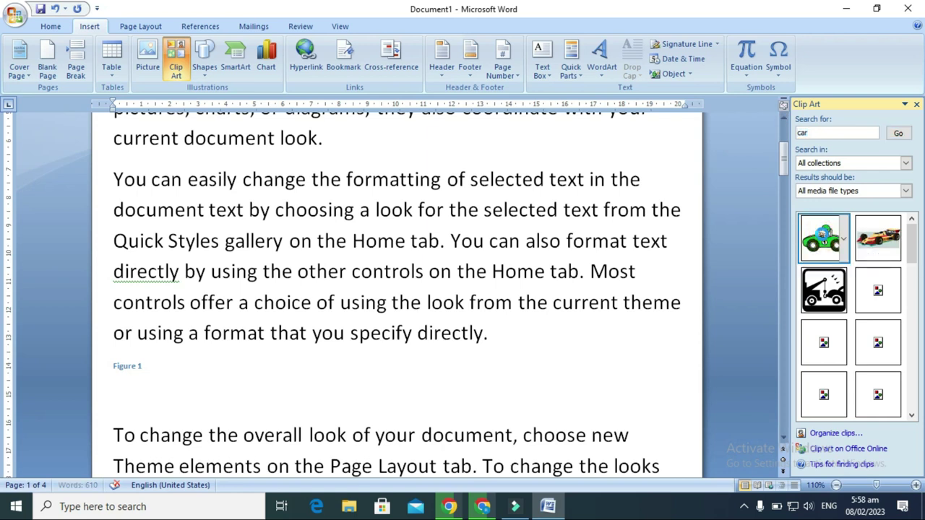
{"action": "left_click", "coordinate": [822, 237]}
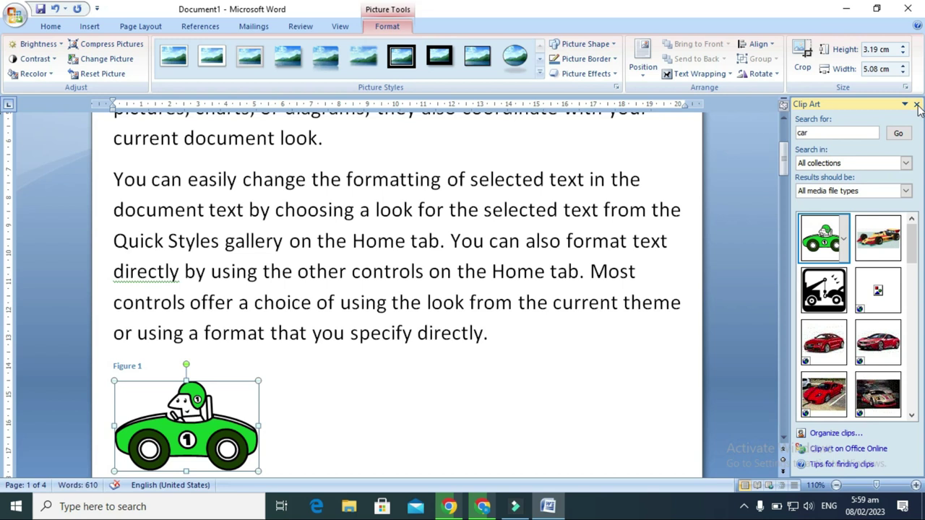
{"action": "scroll", "coordinate": [240, 413], "scroll_direction": "down", "scroll_amount": 1}
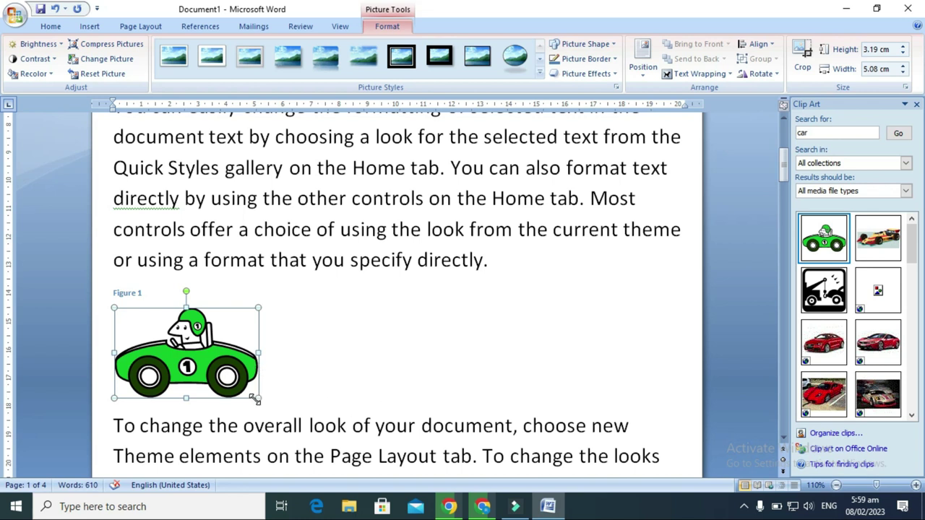
{"action": "left_click_drag", "start_coordinate": [256, 396], "coordinate": [220, 374]}
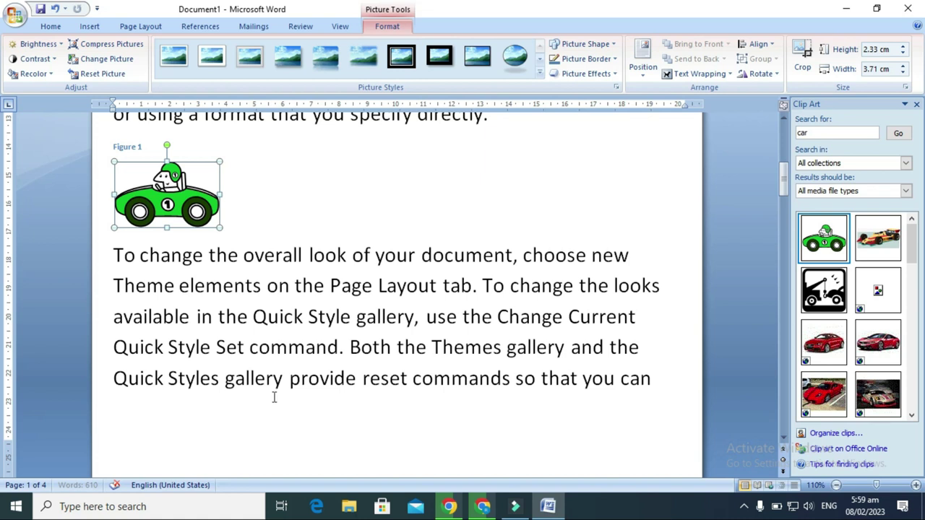
Add a Figure 2 caption after the paragraph ending 'current template.', with an empty line below.
{"action": "left_click", "coordinate": [193, 26]}
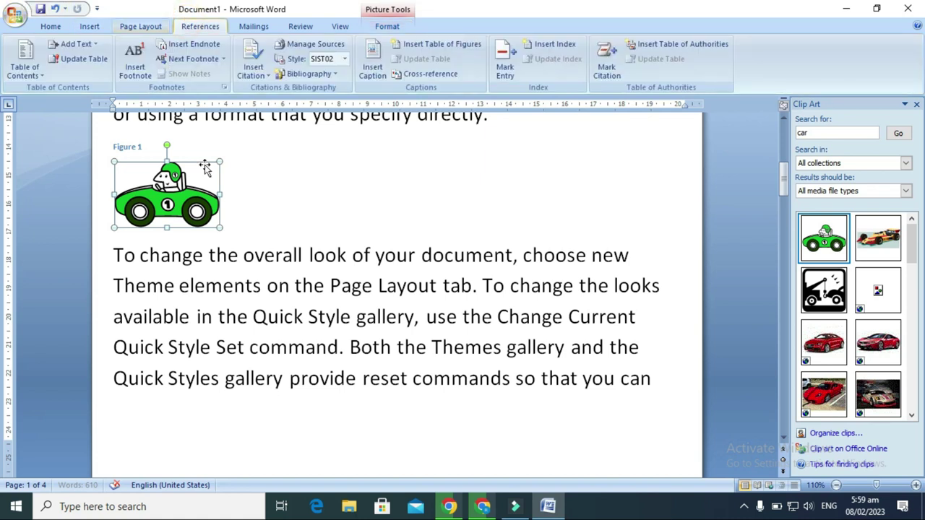
{"action": "scroll", "coordinate": [230, 176], "scroll_direction": "down", "scroll_amount": 2}
{"action": "scroll", "coordinate": [230, 213], "scroll_direction": "down", "scroll_amount": 1}
{"action": "scroll", "coordinate": [227, 238], "scroll_direction": "down", "scroll_amount": 1}
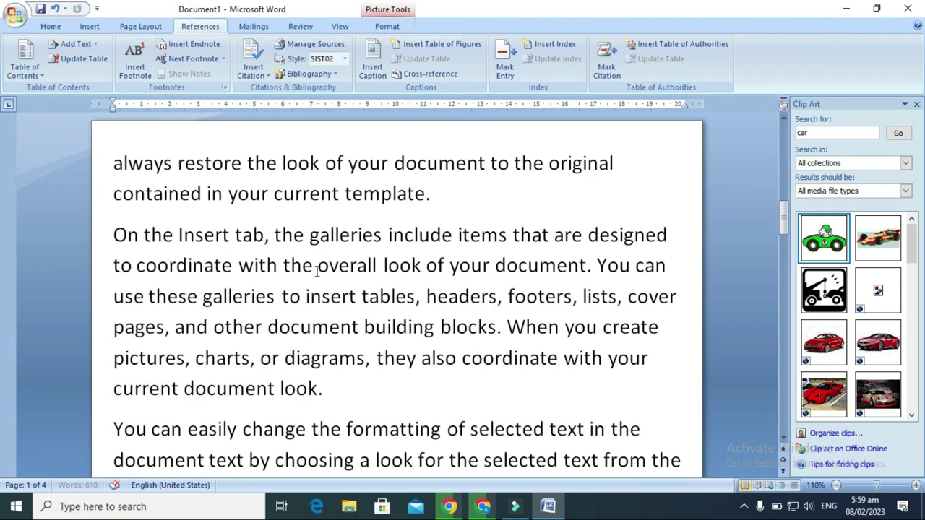
{"action": "left_click", "coordinate": [454, 203]}
{"action": "key", "text": "Return"}
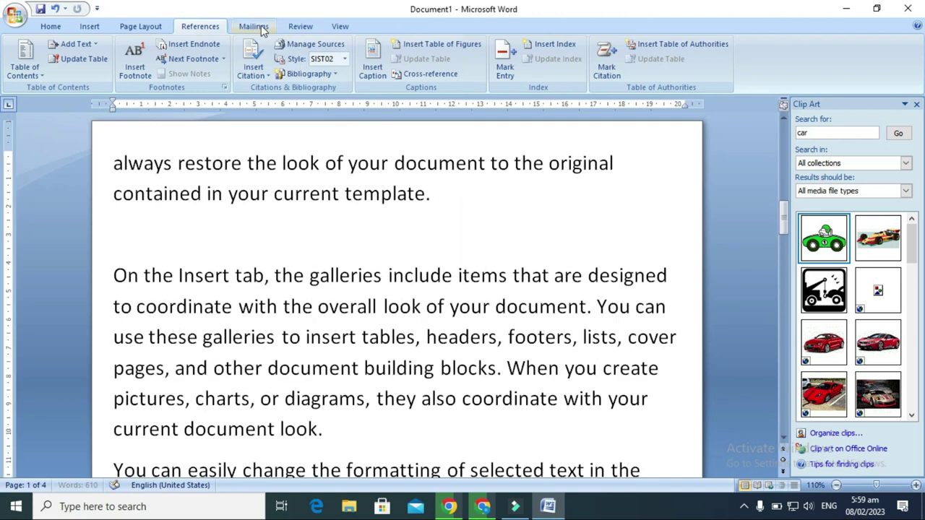
{"action": "left_click", "coordinate": [373, 69]}
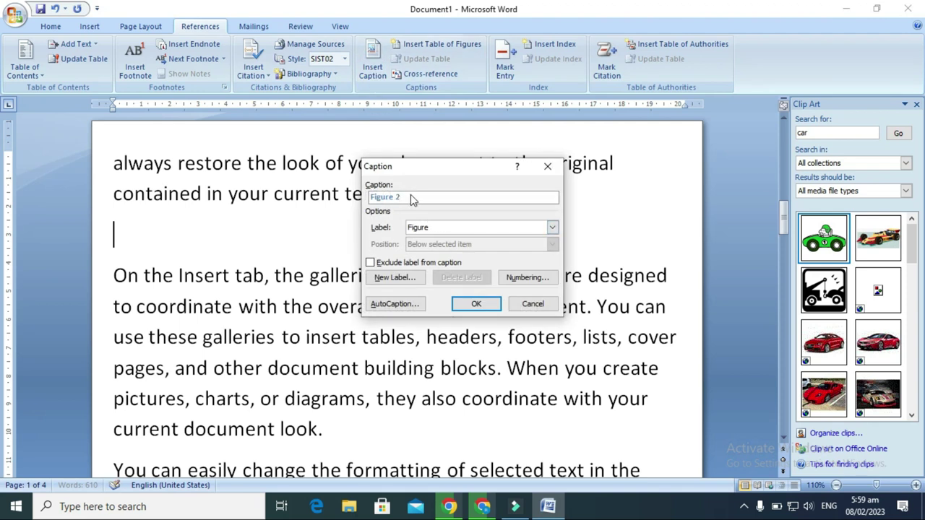
{"action": "left_click", "coordinate": [476, 304]}
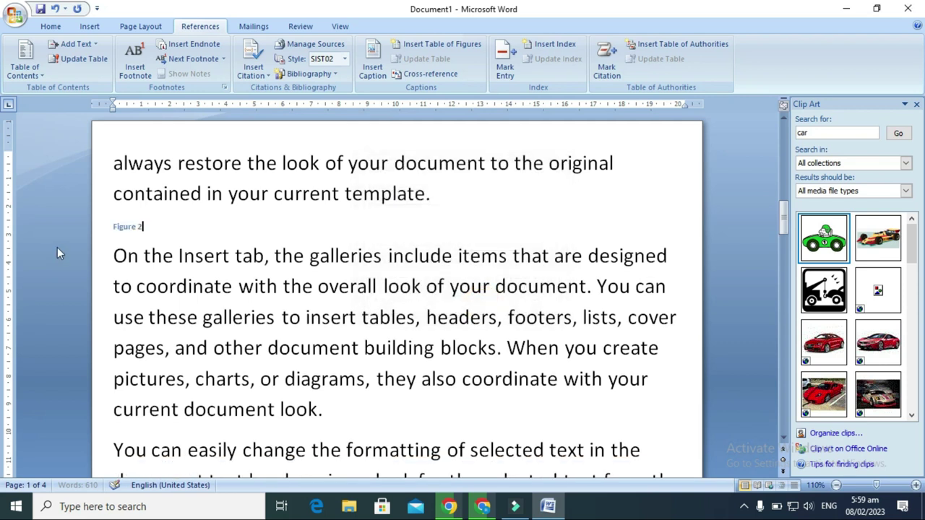
{"action": "key", "text": "Return"}
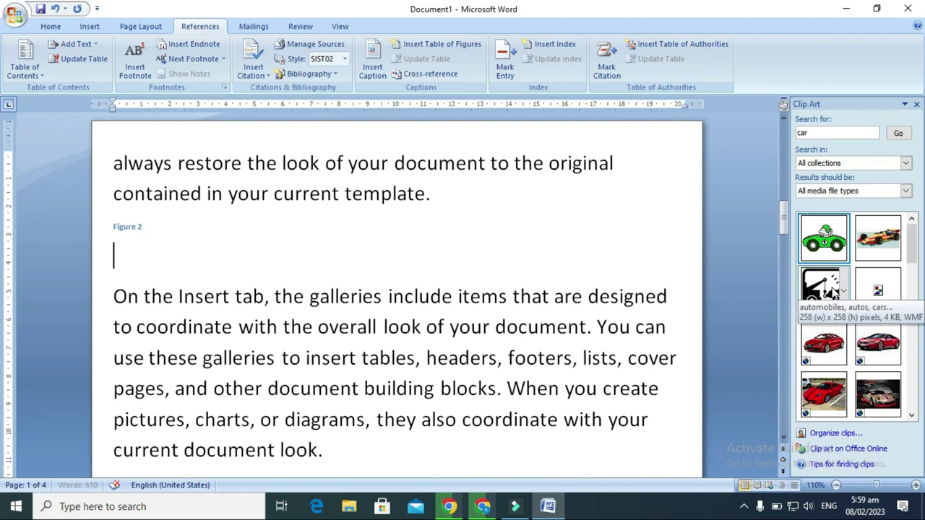
Insert the black tow-truck clip art (2.52 × 2.52 cm) under the Figure 2 caption.
{"action": "left_click", "coordinate": [824, 288]}
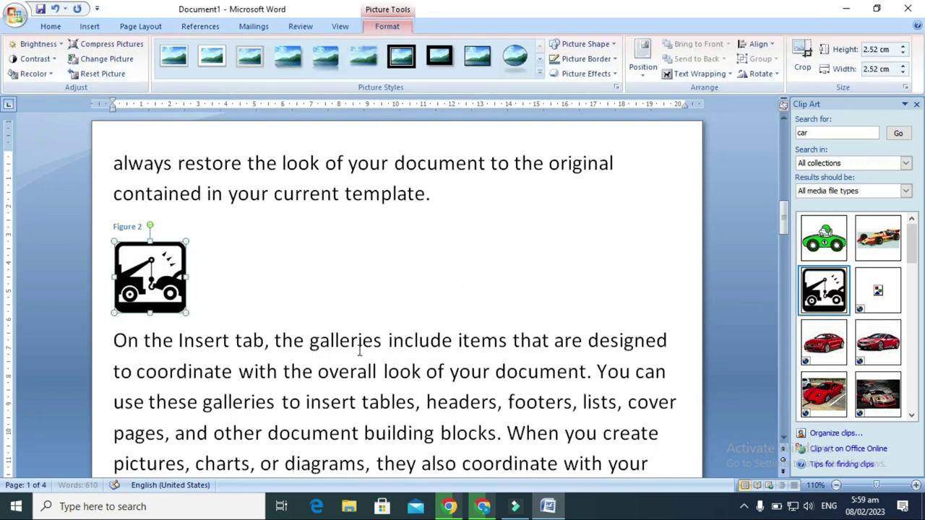
{"action": "scroll", "coordinate": [359, 350], "scroll_direction": "down", "scroll_amount": 3}
{"action": "scroll", "coordinate": [373, 355], "scroll_direction": "down", "scroll_amount": 3}
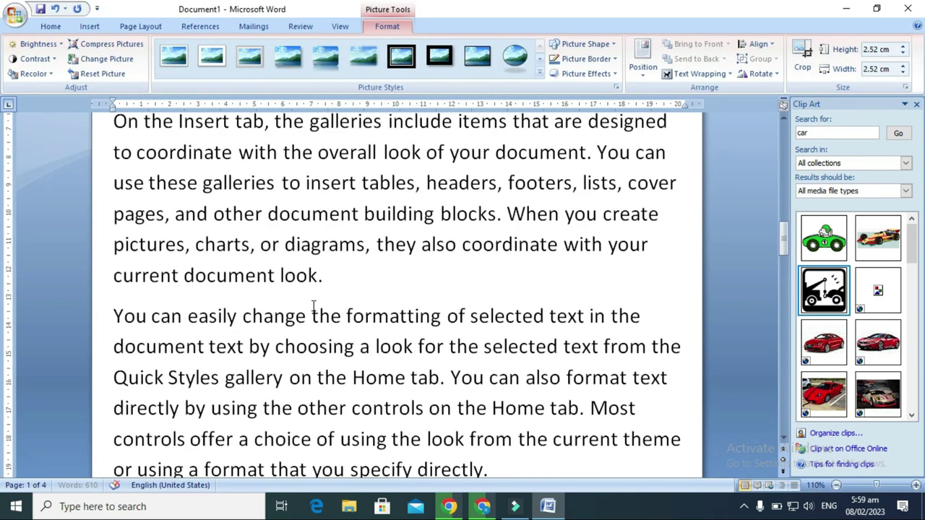
{"action": "scroll", "coordinate": [345, 336], "scroll_direction": "down", "scroll_amount": 2}
Insert a caption with the Table label, giving 'Table 1', after 'specify directly.' plus an empty line.
{"action": "left_click", "coordinate": [489, 399]}
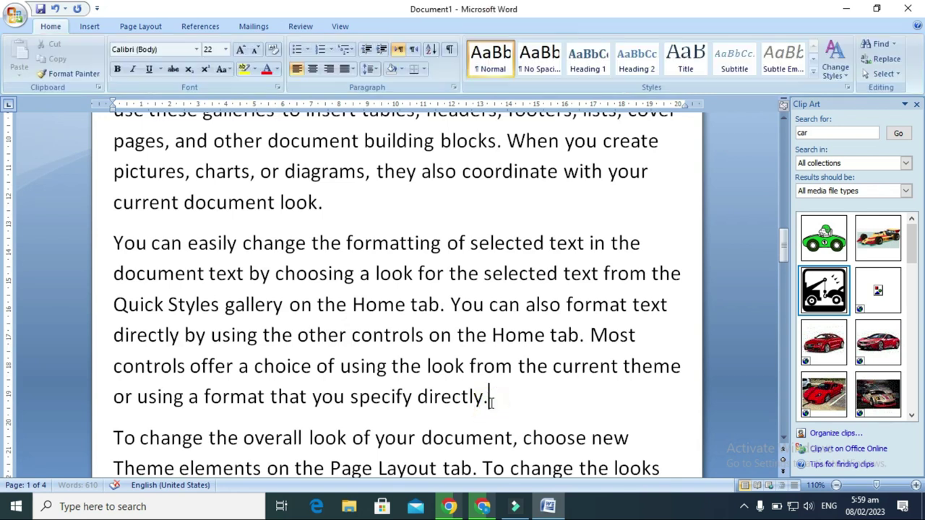
{"action": "key", "text": "Return"}
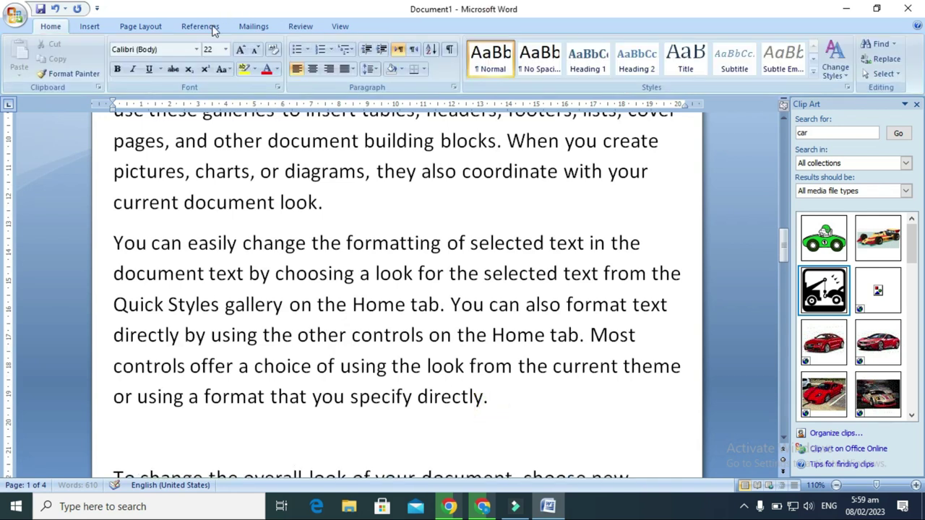
{"action": "left_click", "coordinate": [209, 28]}
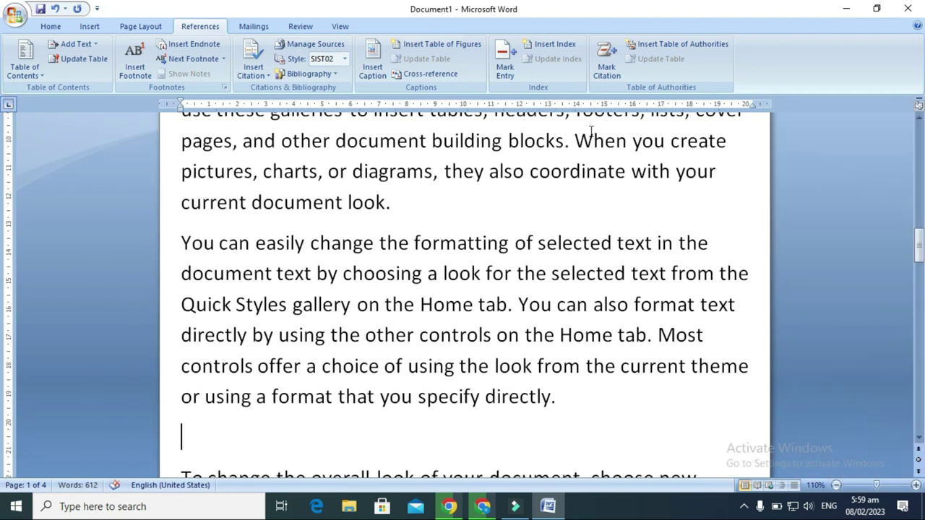
{"action": "left_click", "coordinate": [372, 67]}
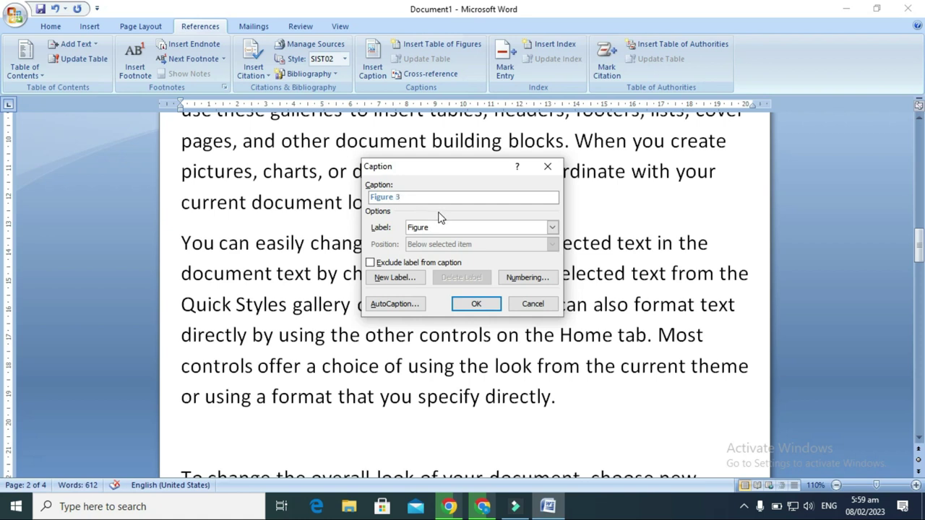
{"action": "left_click", "coordinate": [553, 229]}
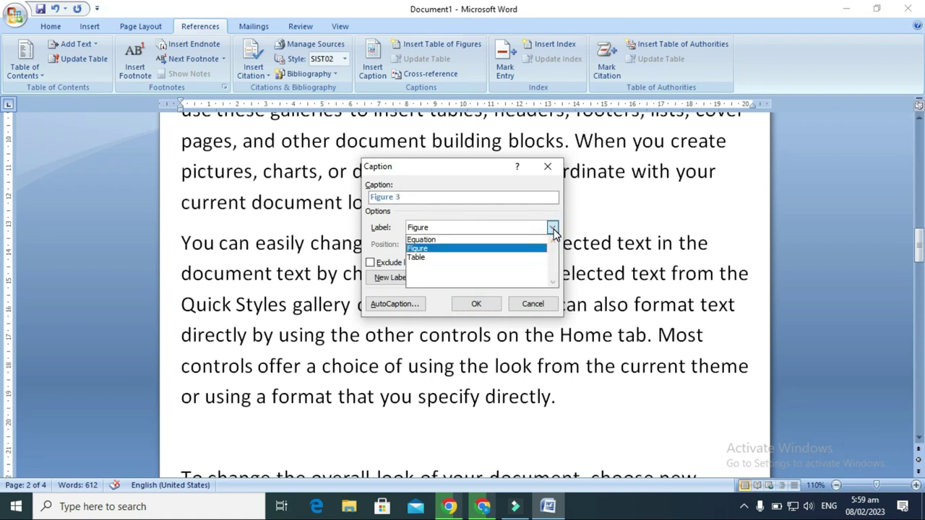
{"action": "left_click", "coordinate": [470, 256]}
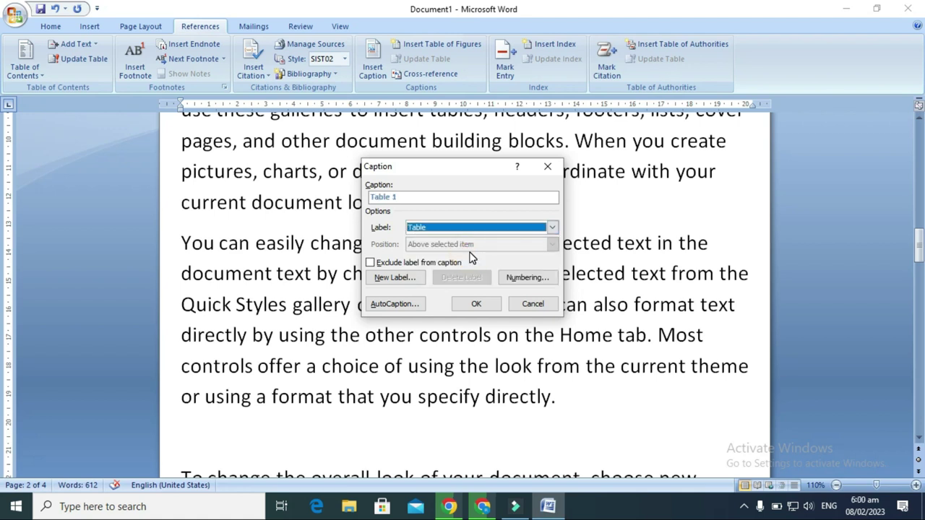
{"action": "left_click", "coordinate": [477, 304]}
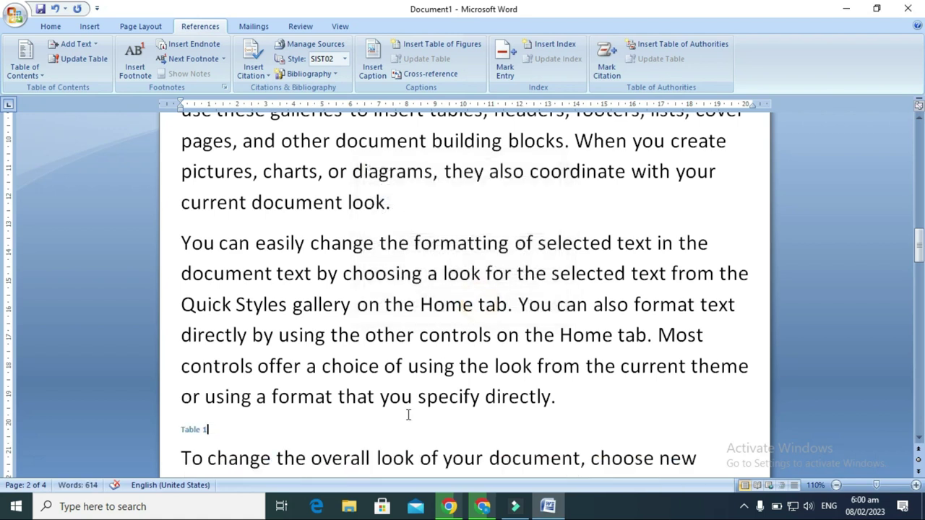
{"action": "key", "text": "Return"}
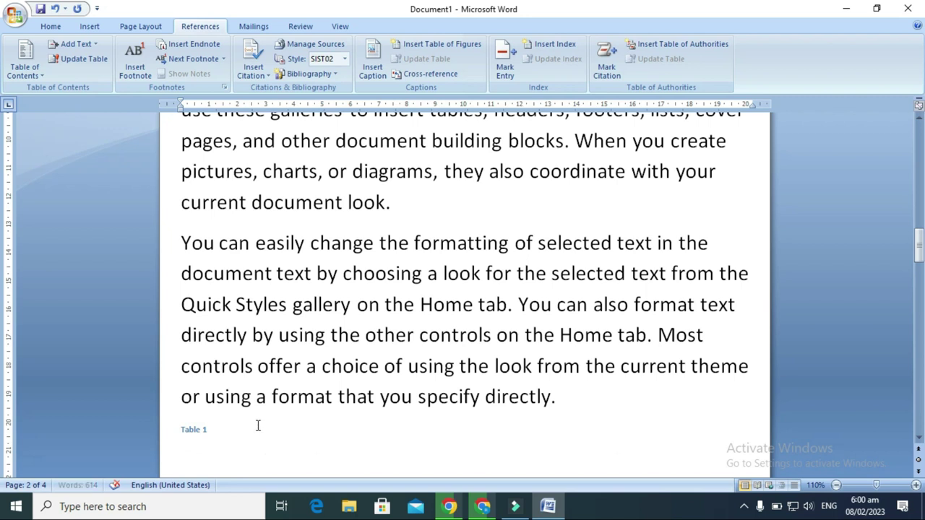
Insert an empty 10-column, 1-row table under the Table 1 caption.
{"action": "left_click", "coordinate": [90, 26]}
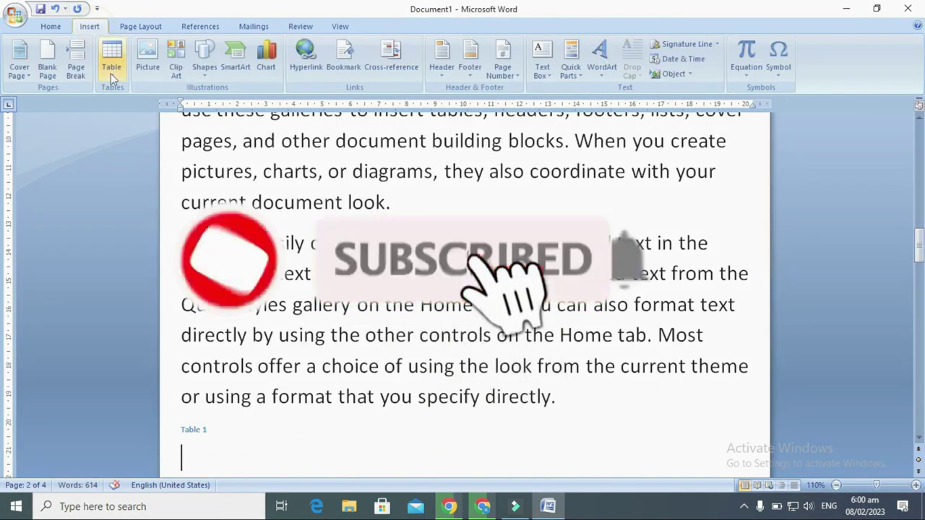
{"action": "left_click", "coordinate": [110, 76]}
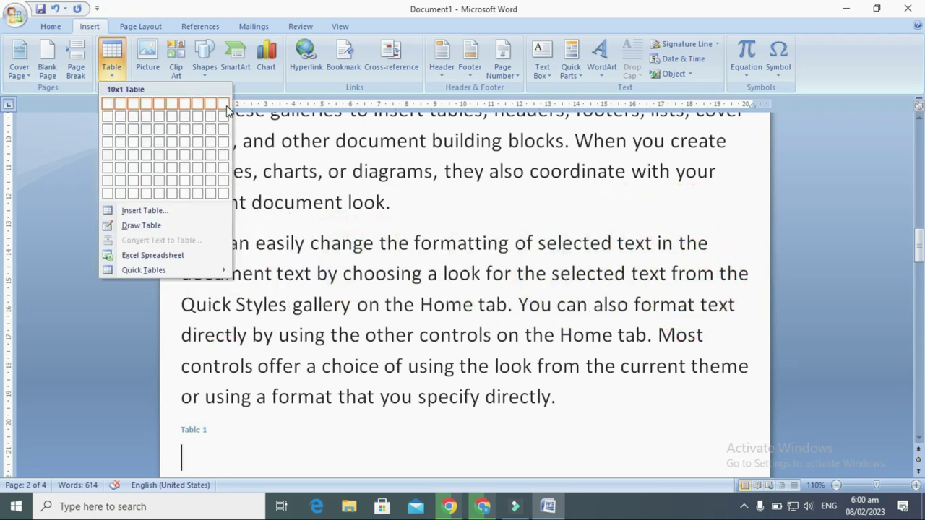
{"action": "left_click", "coordinate": [227, 106]}
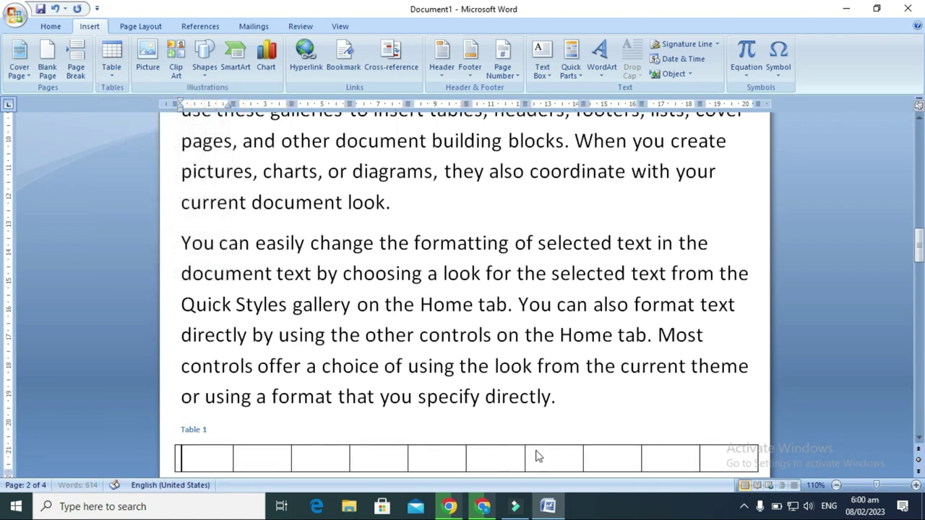
{"action": "scroll", "coordinate": [774, 392], "scroll_direction": "down", "scroll_amount": 3}
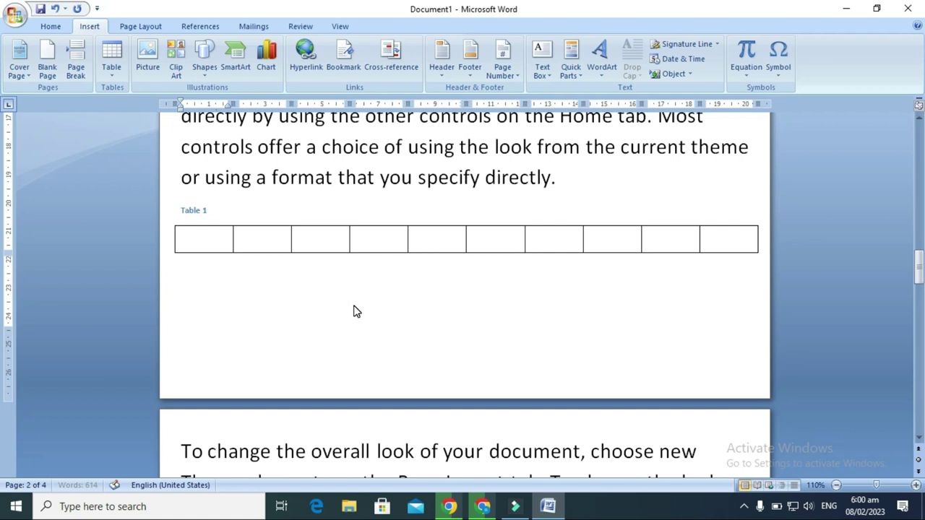
{"action": "scroll", "coordinate": [354, 311], "scroll_direction": "down", "scroll_amount": 3}
Add a Table 2 caption after 'current template.', with an empty line below.
{"action": "scroll", "coordinate": [442, 353], "scroll_direction": "down", "scroll_amount": 1}
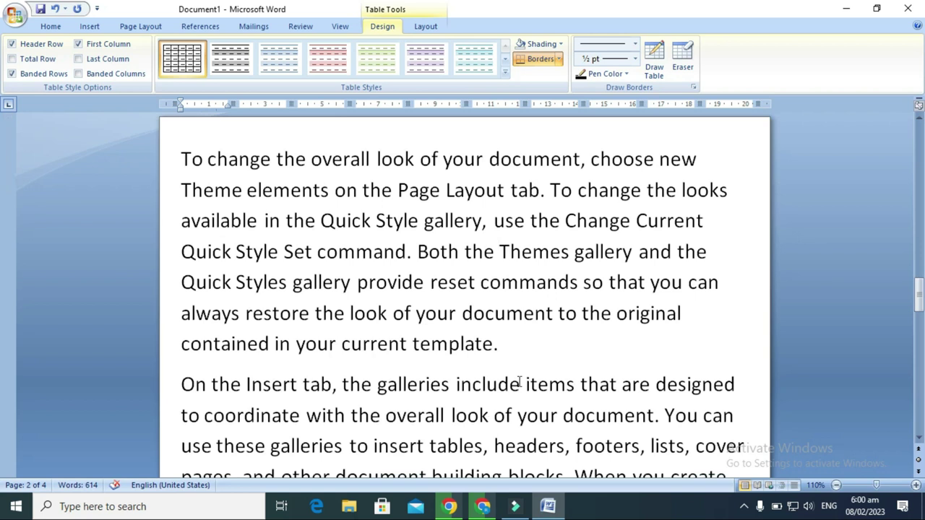
{"action": "left_click", "coordinate": [500, 346]}
{"action": "key", "text": "Return"}
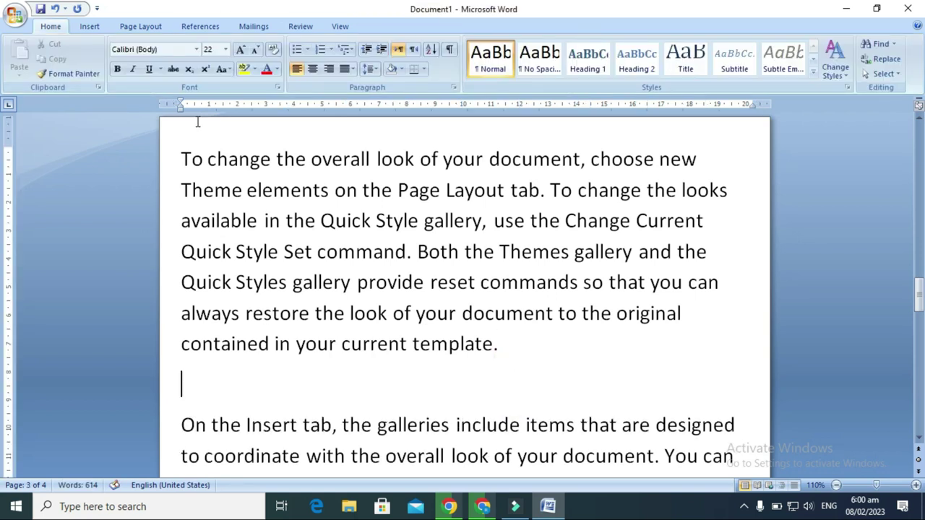
{"action": "left_click", "coordinate": [208, 25]}
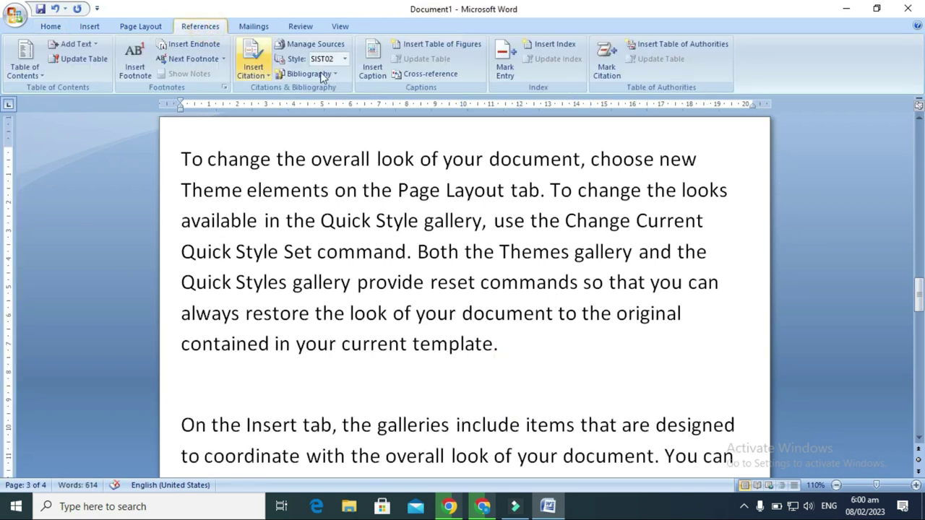
{"action": "left_click", "coordinate": [373, 64]}
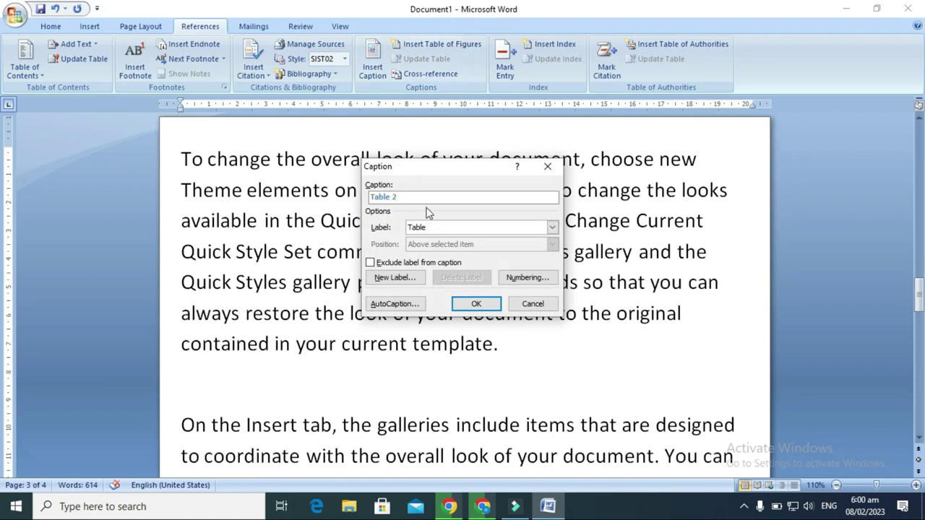
{"action": "left_click", "coordinate": [476, 303]}
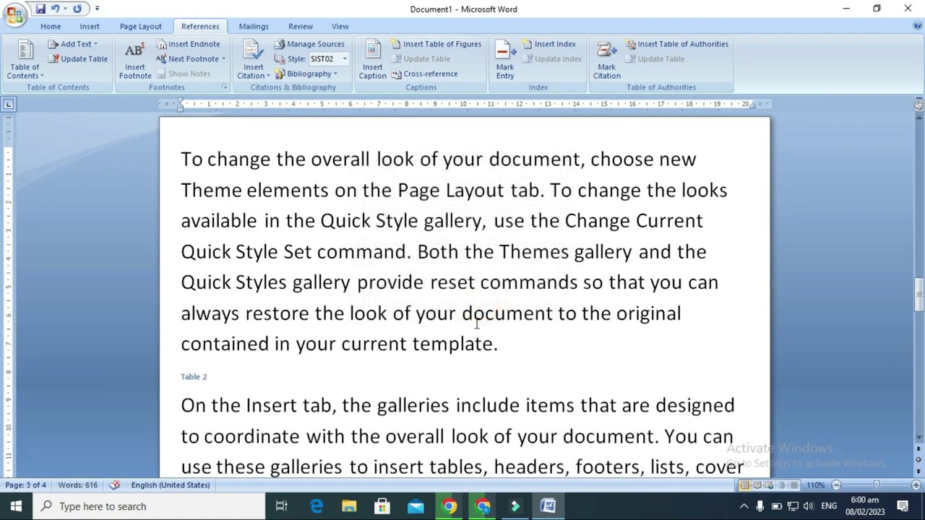
{"action": "key", "text": "Return"}
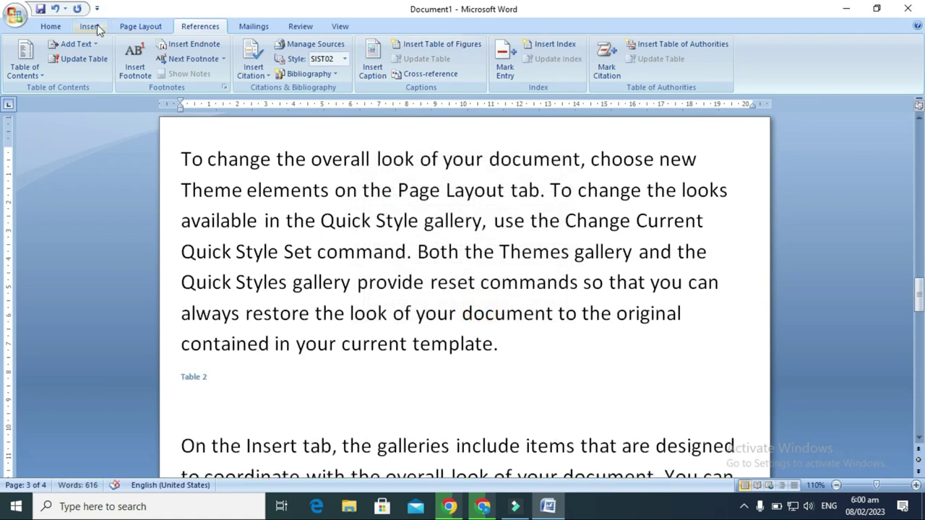
Insert an empty 10-column, 2-row table beneath the Table 2 caption.
{"action": "left_click", "coordinate": [89, 26]}
{"action": "left_click", "coordinate": [112, 60]}
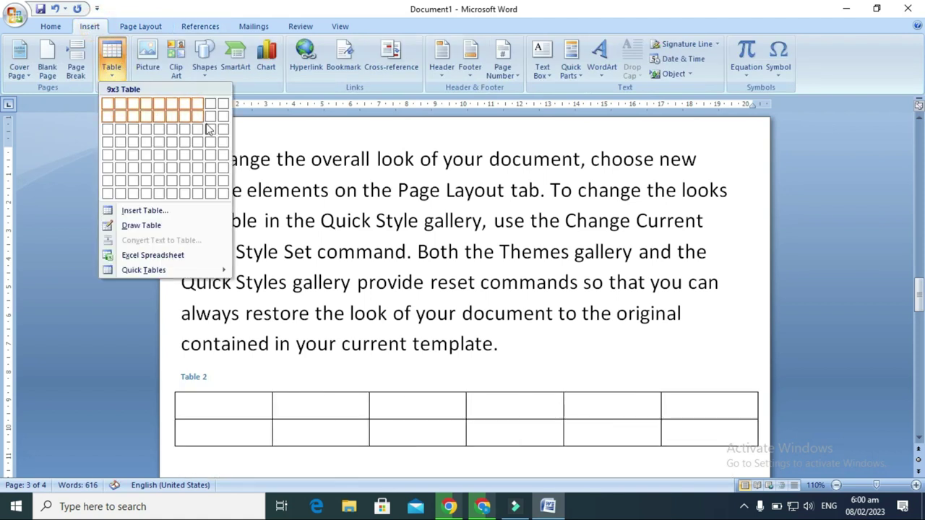
{"action": "left_click", "coordinate": [223, 118]}
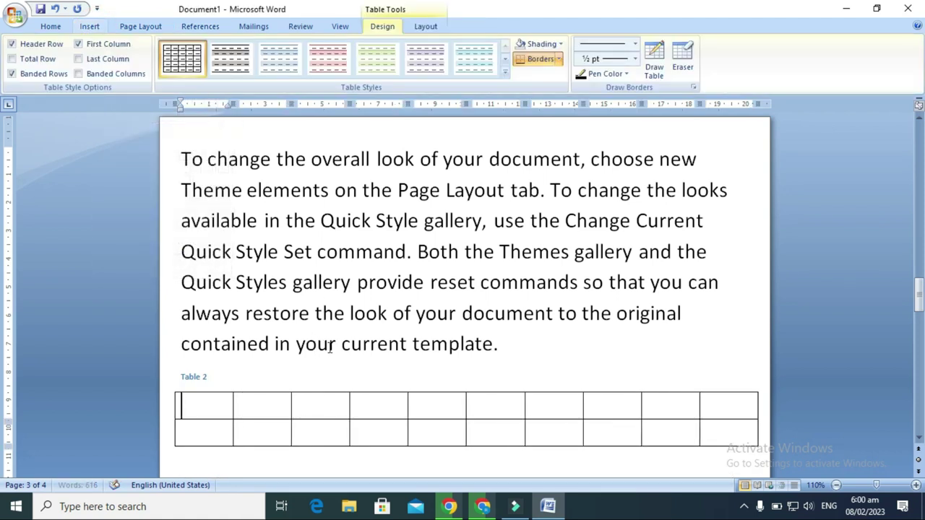
{"action": "scroll", "coordinate": [332, 346], "scroll_direction": "down", "scroll_amount": 1}
{"action": "scroll", "coordinate": [355, 357], "scroll_direction": "down", "scroll_amount": 2}
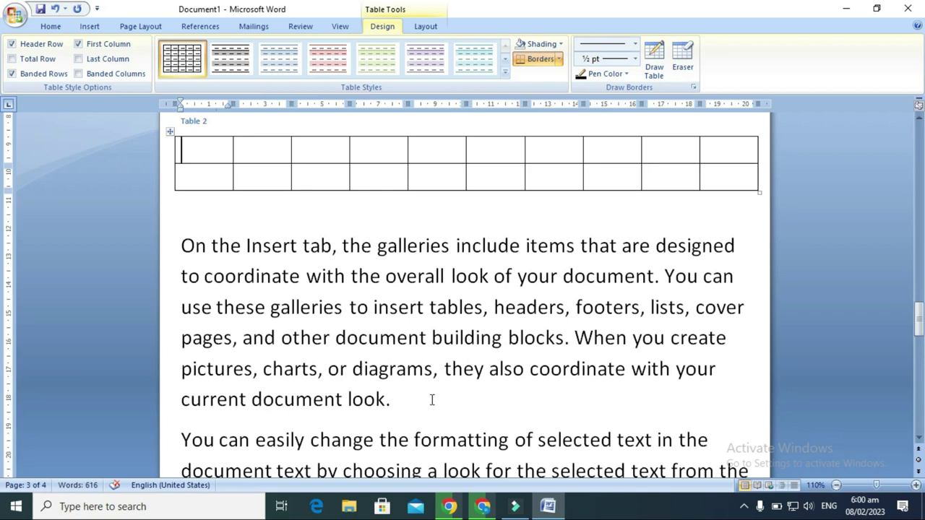
Insert a caption with the Equation label, giving 'Equation 1', after 'specify directly.' plus an empty line.
{"action": "scroll", "coordinate": [432, 401], "scroll_direction": "down", "scroll_amount": 1}
{"action": "scroll", "coordinate": [434, 413], "scroll_direction": "down", "scroll_amount": 1}
{"action": "scroll", "coordinate": [464, 402], "scroll_direction": "down", "scroll_amount": 1}
{"action": "scroll", "coordinate": [465, 398], "scroll_direction": "down", "scroll_amount": 1}
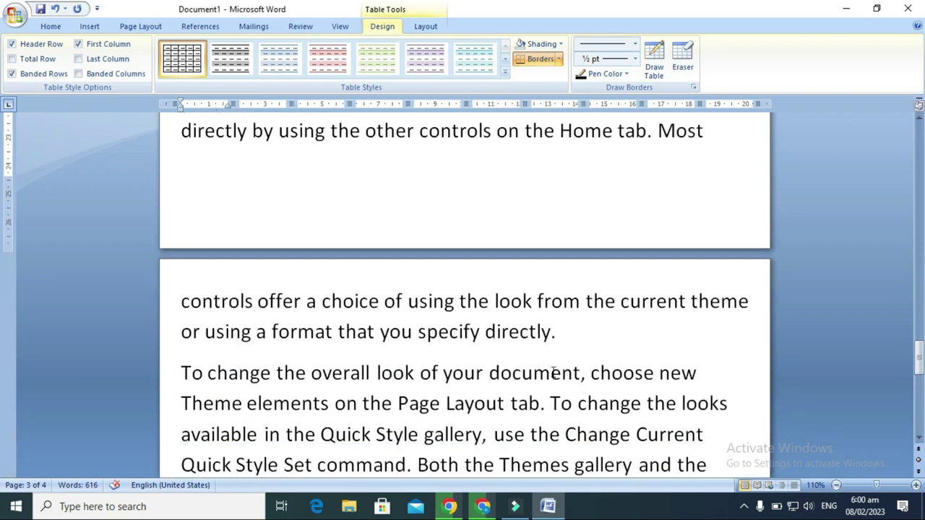
{"action": "left_click", "coordinate": [564, 334]}
{"action": "key", "text": "Return"}
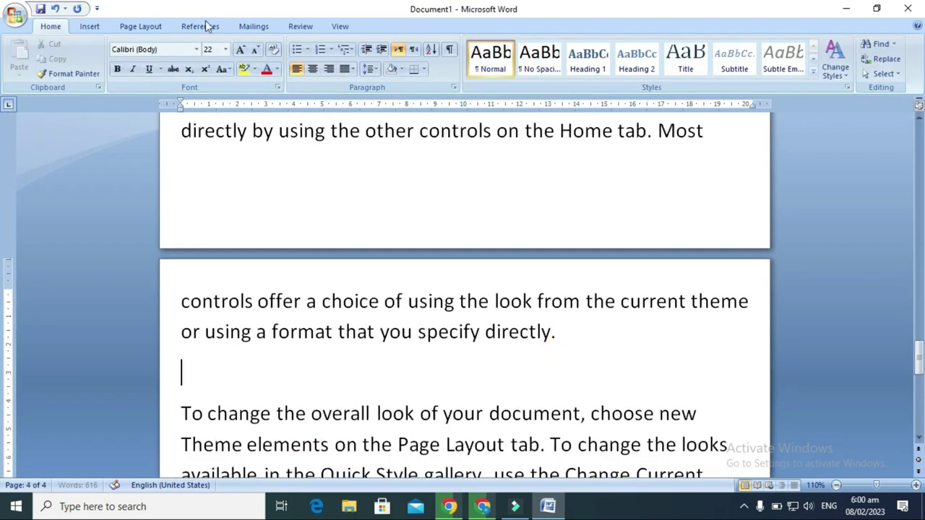
{"action": "left_click", "coordinate": [198, 26]}
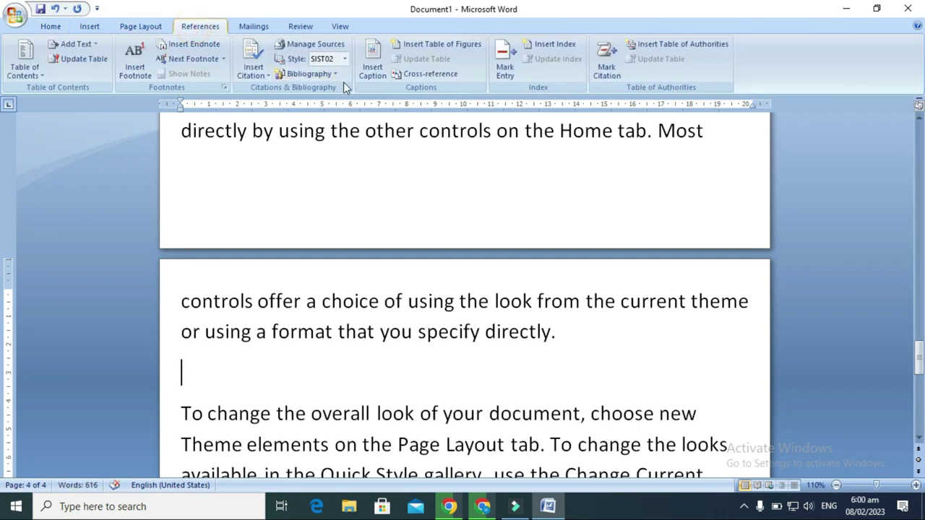
{"action": "left_click", "coordinate": [372, 63]}
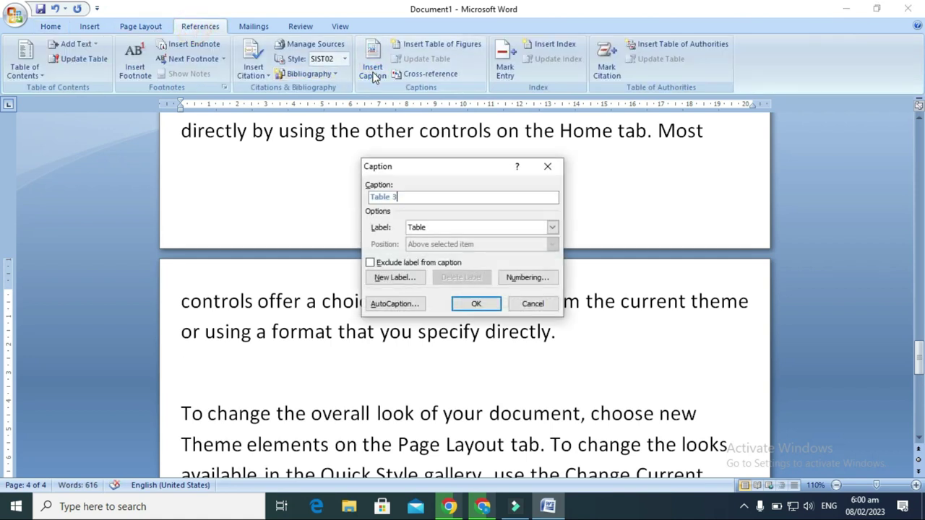
{"action": "left_click", "coordinate": [554, 228]}
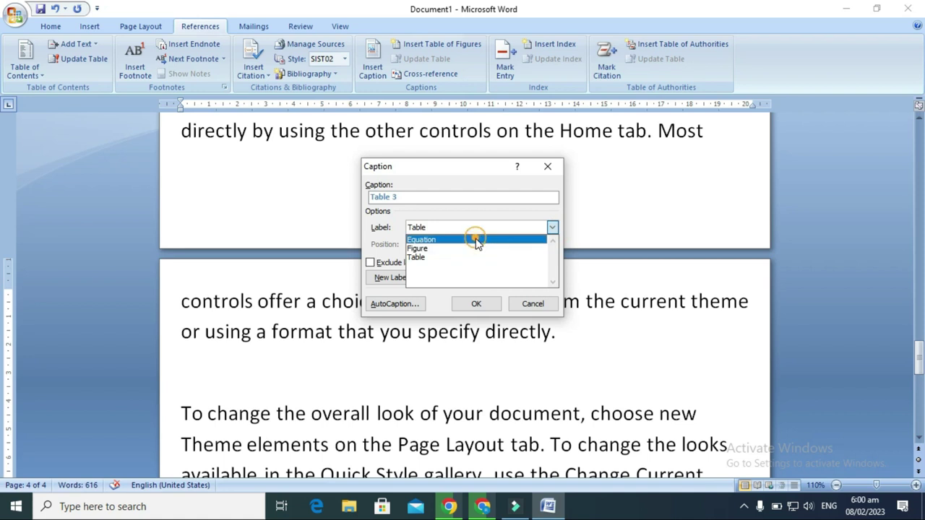
{"action": "left_click", "coordinate": [476, 238]}
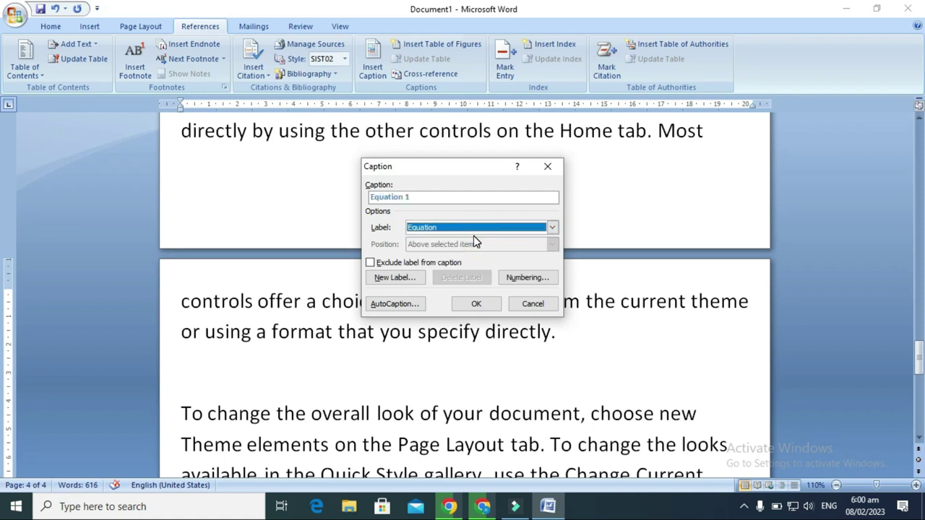
{"action": "left_click", "coordinate": [476, 304]}
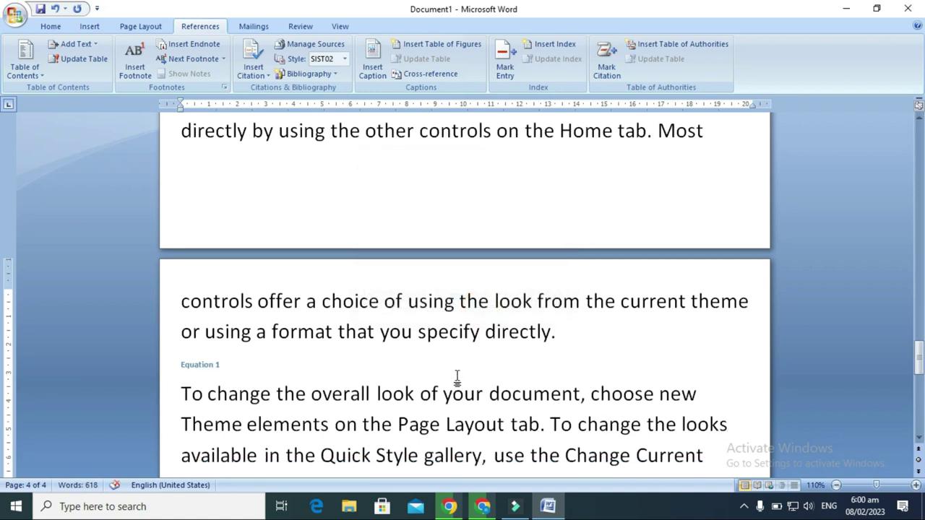
{"action": "key", "text": "Return"}
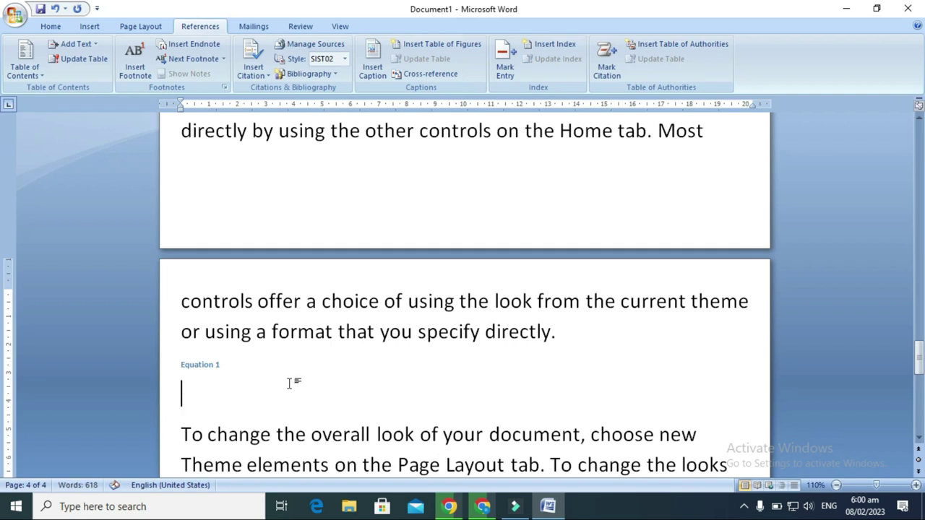
Insert the built-in Binomial Theorem equation, (x + a)^n = Σ…, under the Equation 1 caption.
{"action": "left_click", "coordinate": [90, 26]}
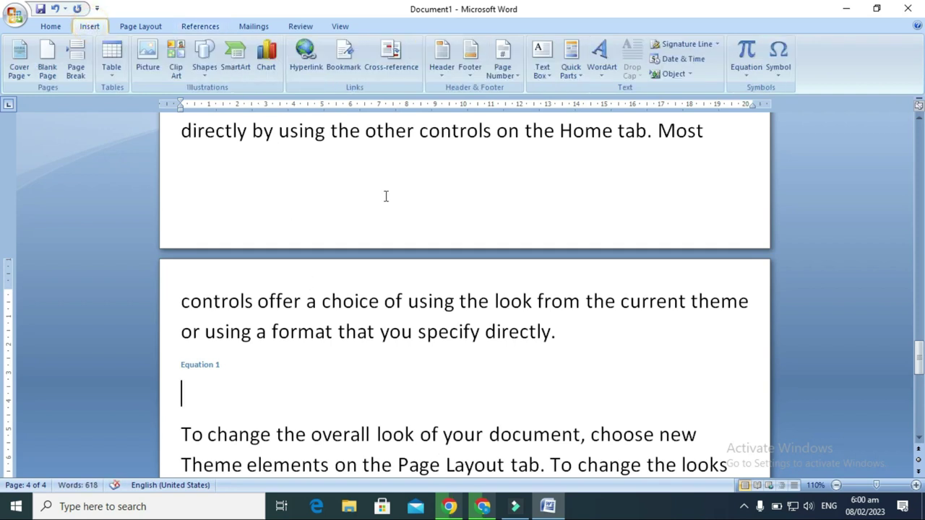
{"action": "left_click", "coordinate": [745, 67]}
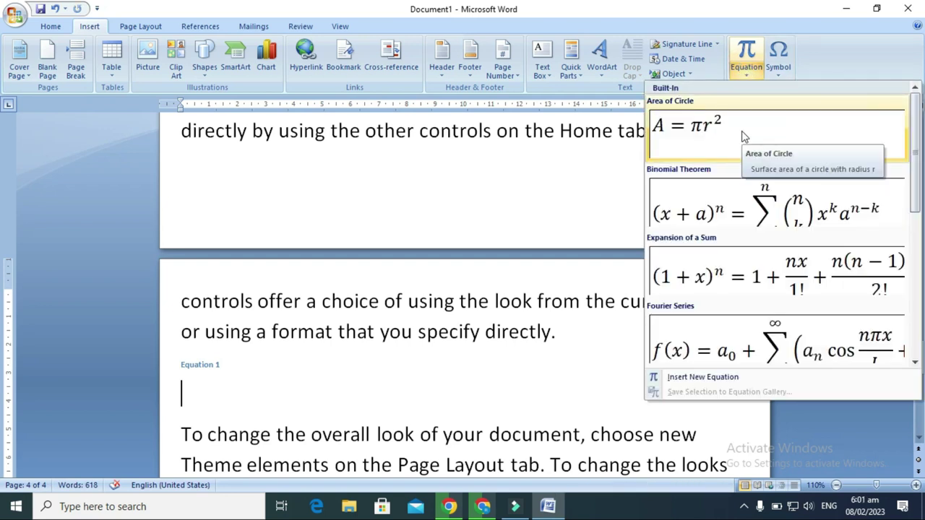
{"action": "left_click", "coordinate": [760, 213]}
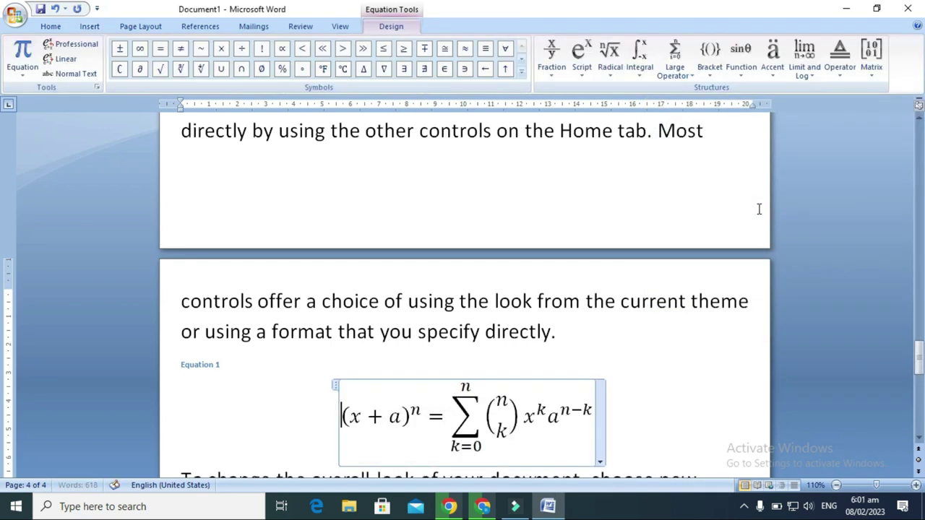
{"action": "scroll", "coordinate": [618, 416], "scroll_direction": "down", "scroll_amount": 1}
{"action": "scroll", "coordinate": [618, 415], "scroll_direction": "down", "scroll_amount": 1}
{"action": "scroll", "coordinate": [618, 416], "scroll_direction": "down", "scroll_amount": 1}
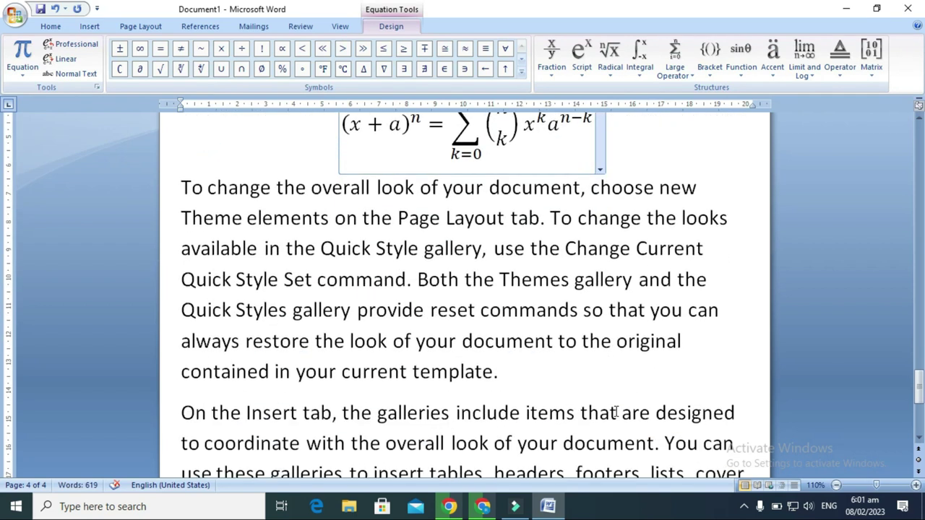
{"action": "scroll", "coordinate": [479, 368], "scroll_direction": "down", "scroll_amount": 1}
{"action": "scroll", "coordinate": [524, 351], "scroll_direction": "down", "scroll_amount": 2}
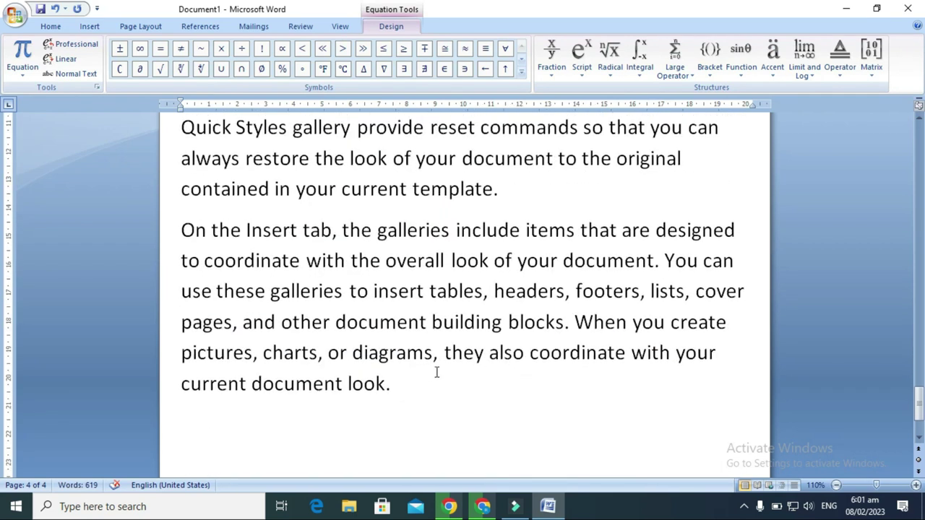
Select the 'On the Insert tab…' paragraph ending 'current document look.'.
{"action": "left_click", "coordinate": [413, 383]}
{"action": "scroll", "coordinate": [426, 381], "scroll_direction": "down", "scroll_amount": 1}
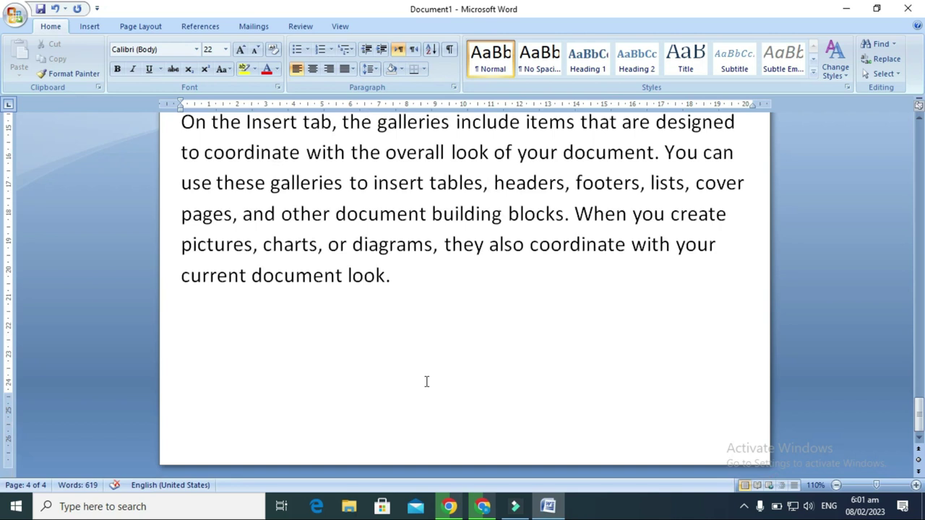
{"action": "scroll", "coordinate": [428, 381], "scroll_direction": "up", "scroll_amount": 1}
{"action": "scroll", "coordinate": [429, 374], "scroll_direction": "up", "scroll_amount": 1}
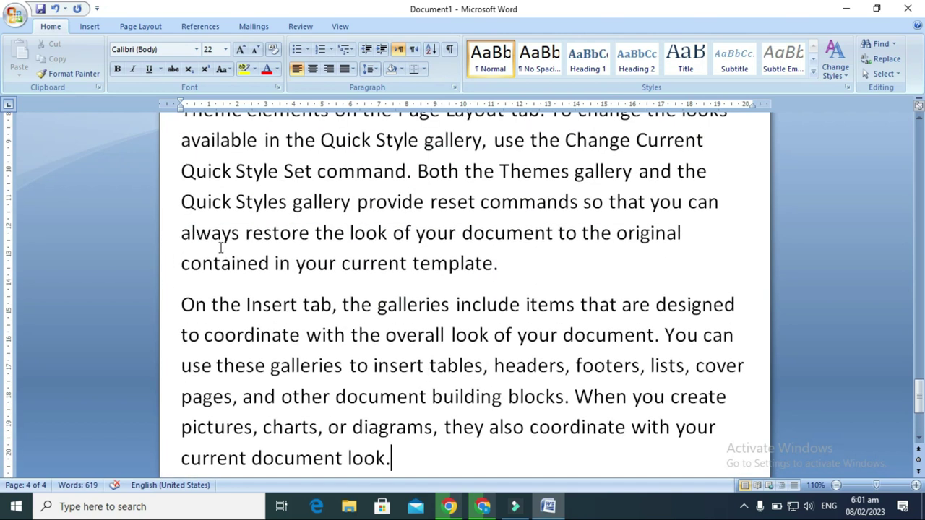
{"action": "left_click_drag", "start_coordinate": [186, 304], "coordinate": [413, 472]}
{"action": "key", "text": "ctrl+c"}
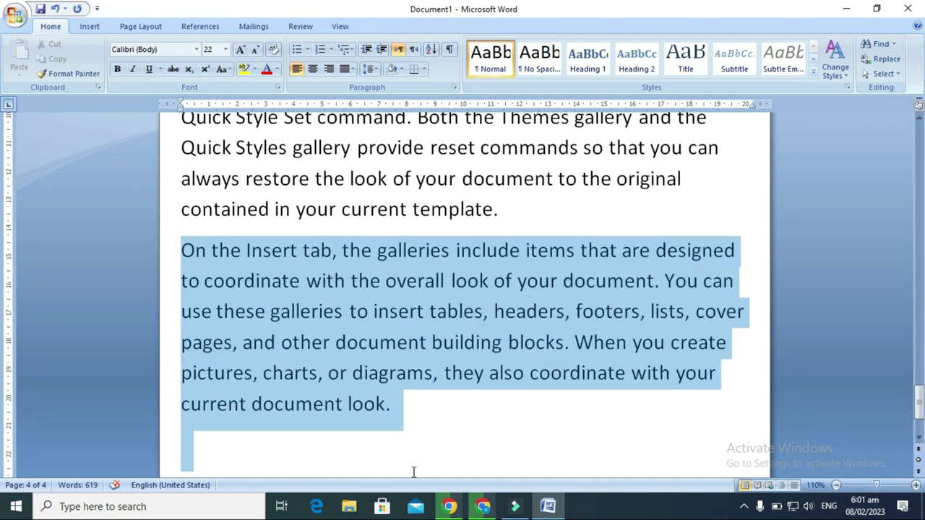
Paste copies of the paragraph below it, extending the document to 7 pages and 1,043 words.
{"action": "scroll", "coordinate": [436, 390], "scroll_direction": "down", "scroll_amount": 1}
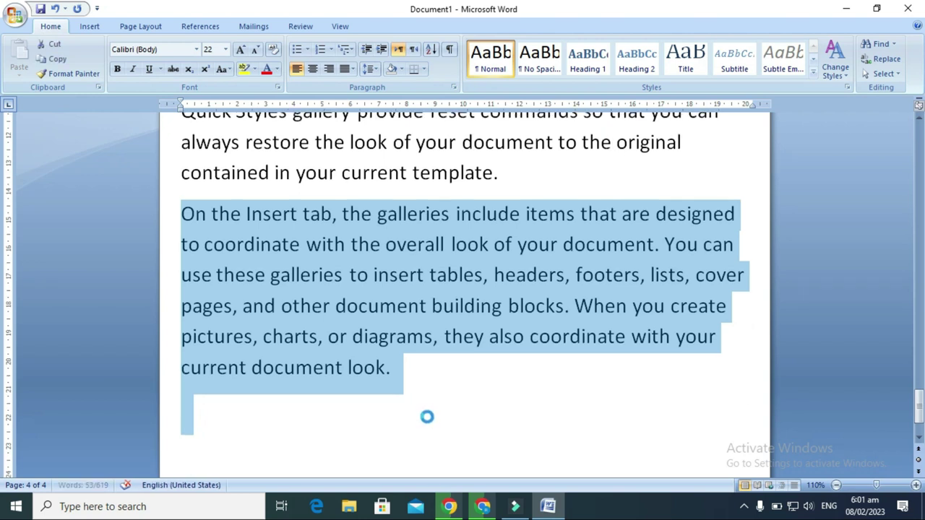
{"action": "key", "text": "ctrl+v"}
{"action": "key", "text": "ctrl+v"}
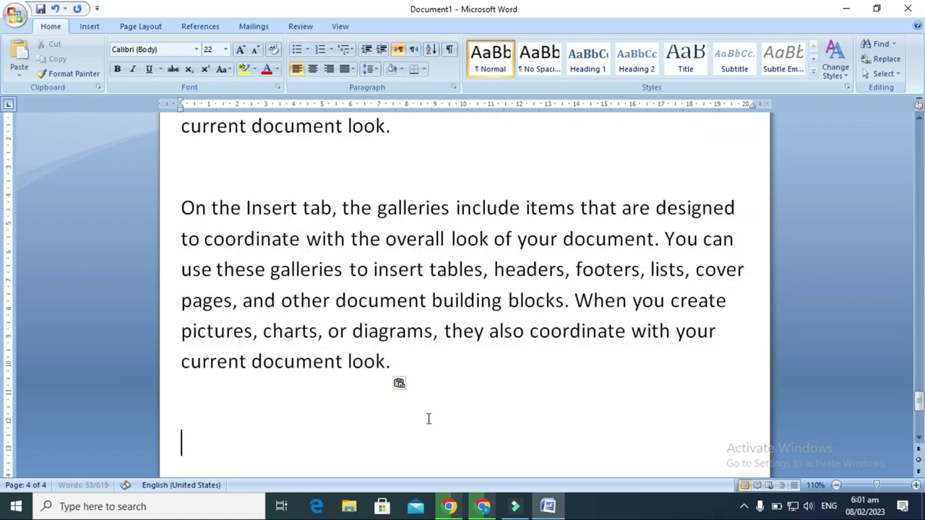
{"action": "scroll", "coordinate": [503, 412], "scroll_direction": "up", "scroll_amount": 5}
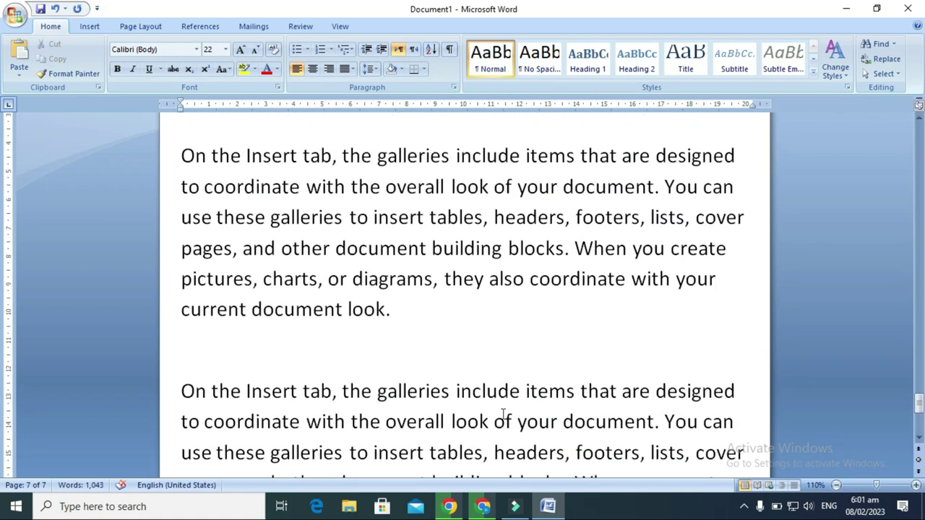
{"action": "scroll", "coordinate": [503, 412], "scroll_direction": "up", "scroll_amount": 5}
{"action": "scroll", "coordinate": [503, 413], "scroll_direction": "up", "scroll_amount": 5}
{"action": "scroll", "coordinate": [502, 415], "scroll_direction": "up", "scroll_amount": 5}
{"action": "scroll", "coordinate": [503, 415], "scroll_direction": "up", "scroll_amount": 5}
{"action": "scroll", "coordinate": [499, 413], "scroll_direction": "up", "scroll_amount": 5}
{"action": "scroll", "coordinate": [500, 411], "scroll_direction": "up", "scroll_amount": 5}
{"action": "scroll", "coordinate": [498, 412], "scroll_direction": "up", "scroll_amount": 5}
{"action": "scroll", "coordinate": [498, 412], "scroll_direction": "up", "scroll_amount": 10}
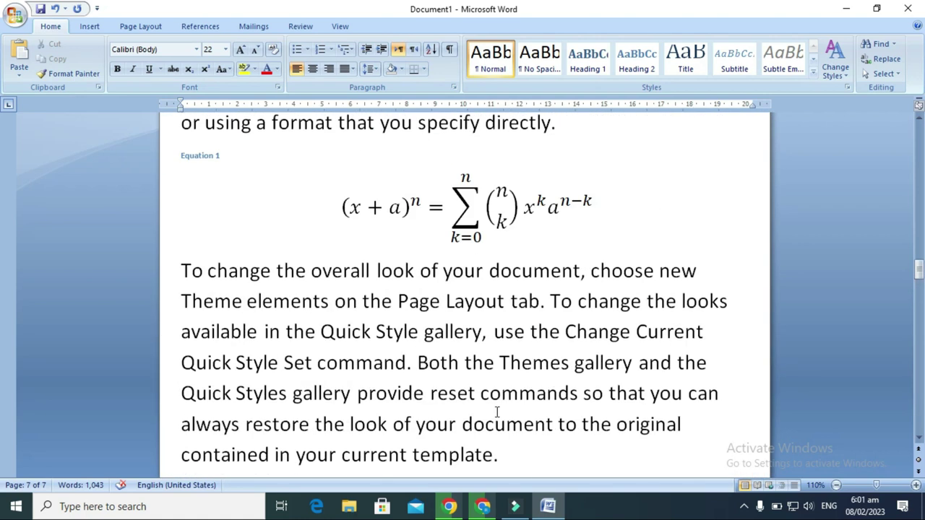
{"action": "scroll", "coordinate": [498, 412], "scroll_direction": "up", "scroll_amount": 2}
{"action": "scroll", "coordinate": [611, 351], "scroll_direction": "down", "scroll_amount": 1}
{"action": "scroll", "coordinate": [595, 344], "scroll_direction": "down", "scroll_amount": 2}
{"action": "scroll", "coordinate": [544, 308], "scroll_direction": "down", "scroll_amount": 1}
Add an Equation 2 caption after 'current template.', followed by a new line.
{"action": "left_click", "coordinate": [510, 214]}
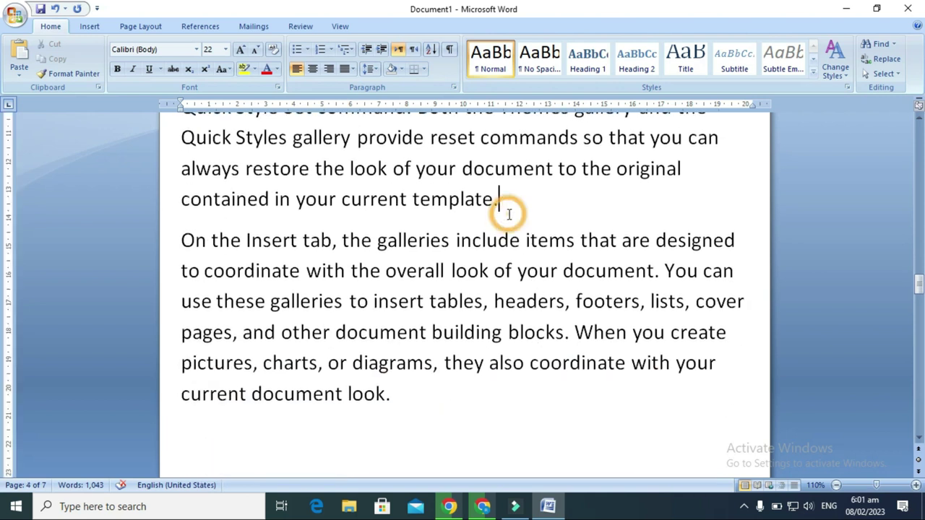
{"action": "key", "text": "Return"}
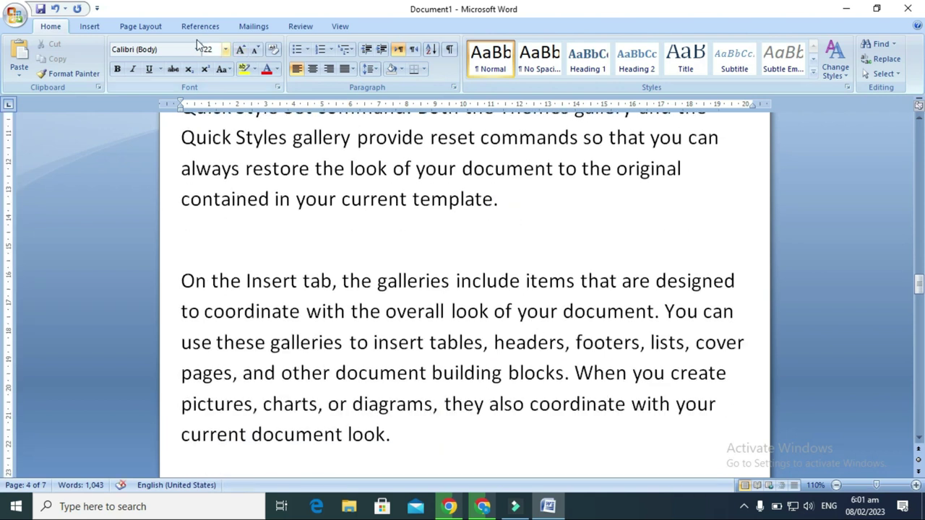
{"action": "left_click", "coordinate": [199, 26]}
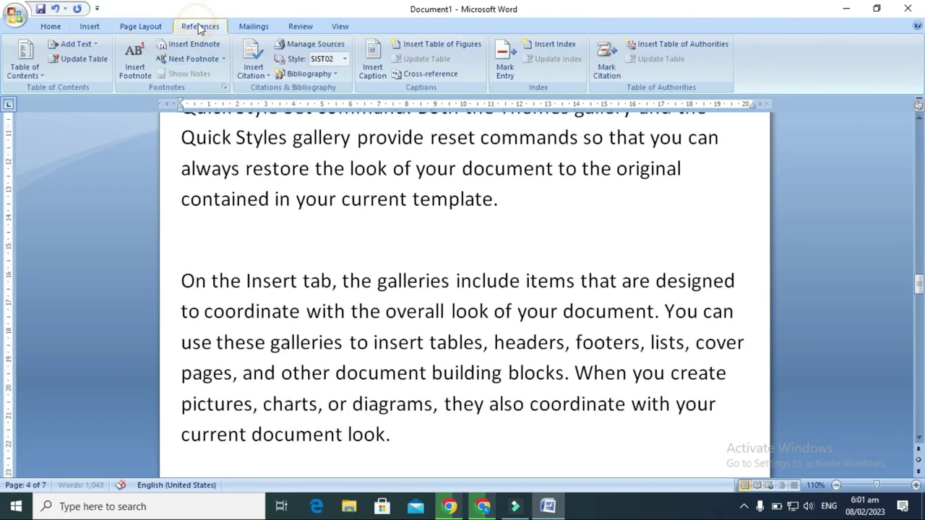
{"action": "left_click", "coordinate": [377, 69]}
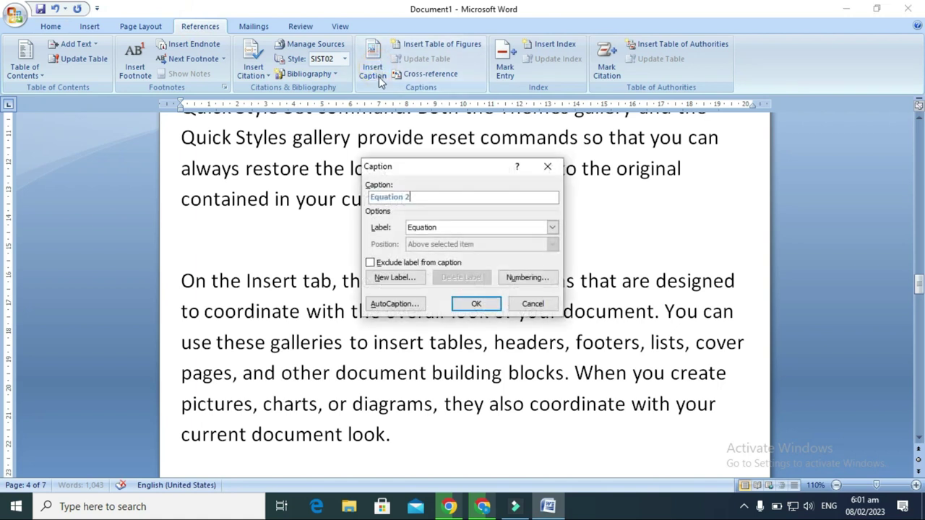
{"action": "left_click", "coordinate": [468, 303]}
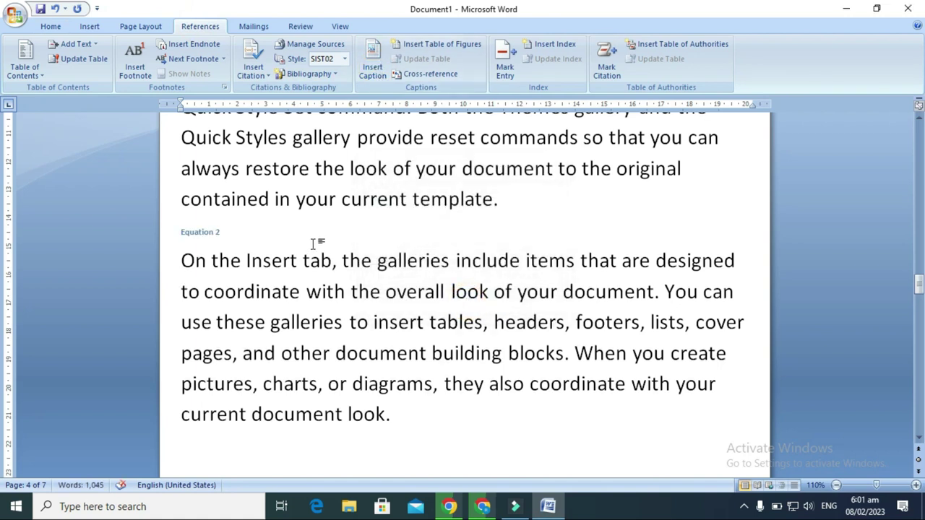
{"action": "key", "text": "Return"}
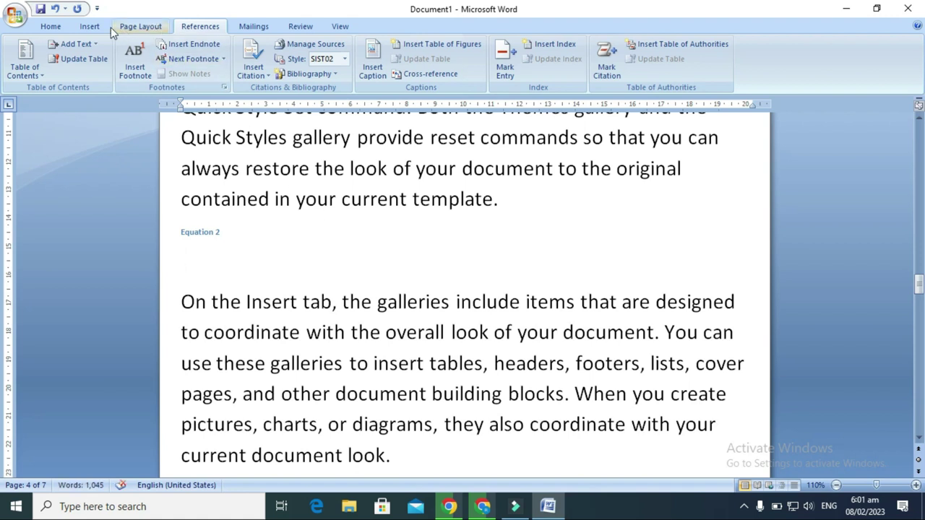
Insert the built-in Expansion of a Sum equation, (1 + x)^n, under the Equation 2 caption.
{"action": "left_click", "coordinate": [100, 27]}
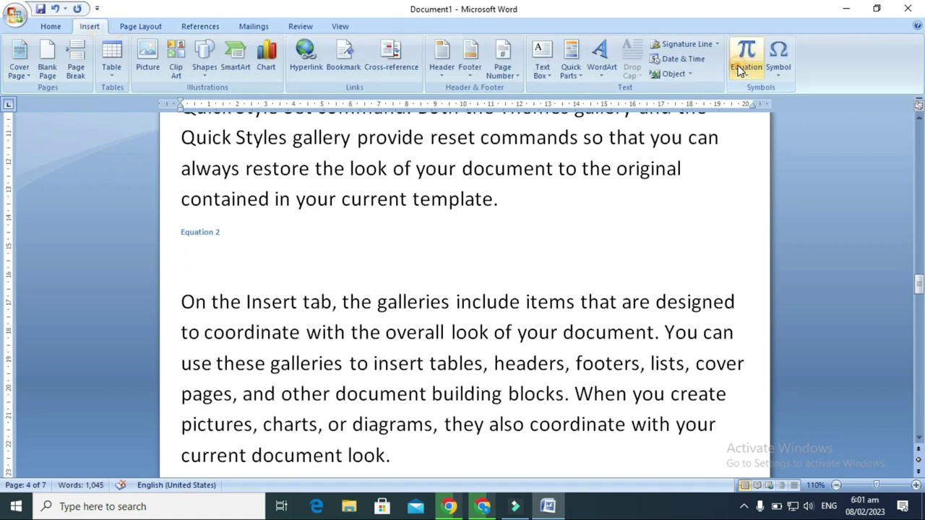
{"action": "left_click", "coordinate": [746, 69]}
{"action": "left_click", "coordinate": [708, 279]}
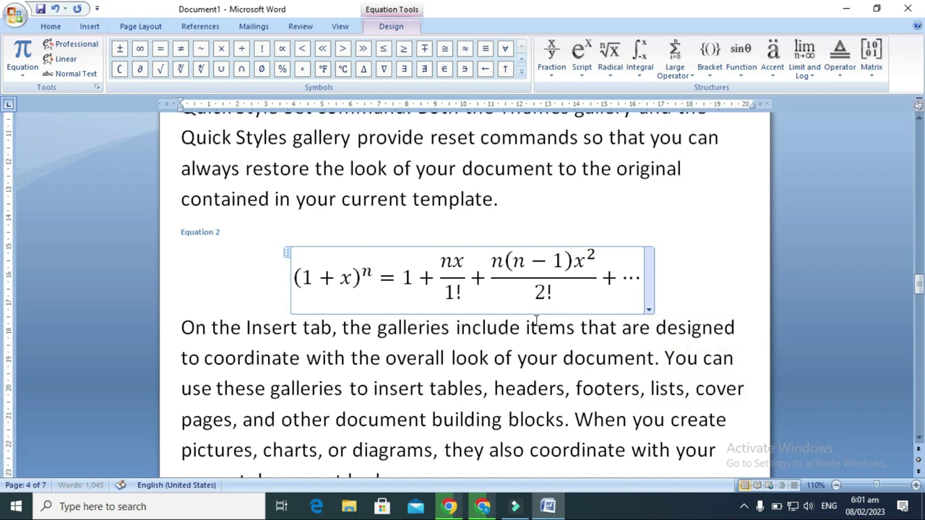
{"action": "scroll", "coordinate": [537, 321], "scroll_direction": "down", "scroll_amount": 1}
{"action": "scroll", "coordinate": [537, 318], "scroll_direction": "down", "scroll_amount": 3}
{"action": "scroll", "coordinate": [535, 322], "scroll_direction": "down", "scroll_amount": 2}
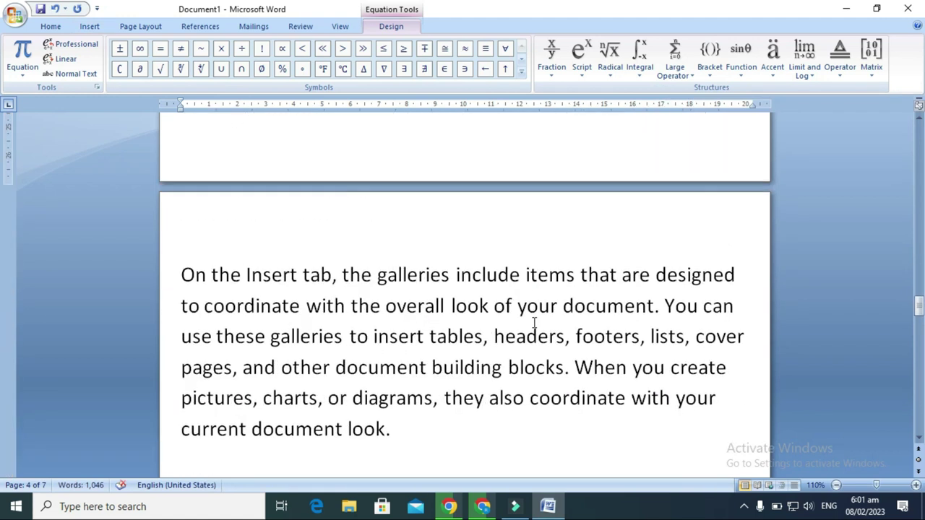
{"action": "scroll", "coordinate": [531, 327], "scroll_direction": "down", "scroll_amount": 1}
Create a new 'Image' caption label and insert an Image 1 caption below the paragraph ending 'look.'.
{"action": "left_click", "coordinate": [400, 361]}
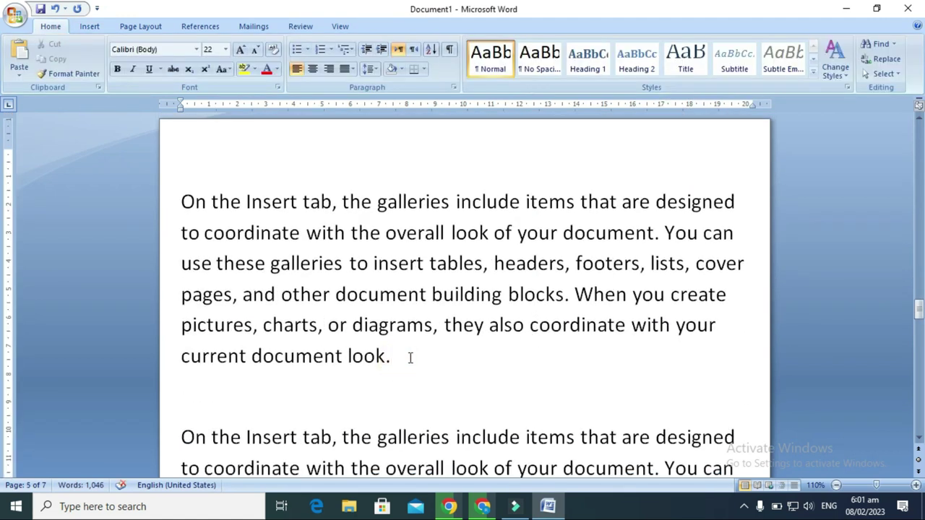
{"action": "key", "text": "Return"}
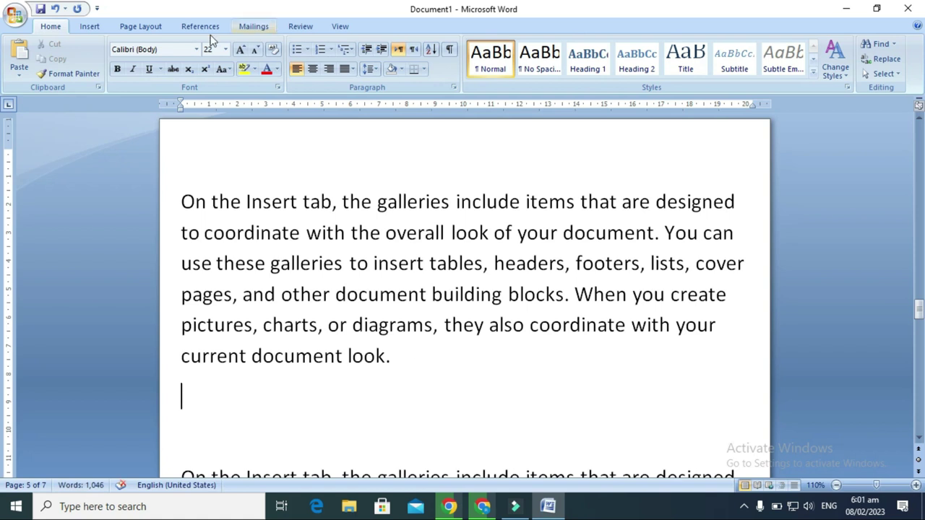
{"action": "left_click", "coordinate": [200, 26]}
{"action": "left_click", "coordinate": [372, 61]}
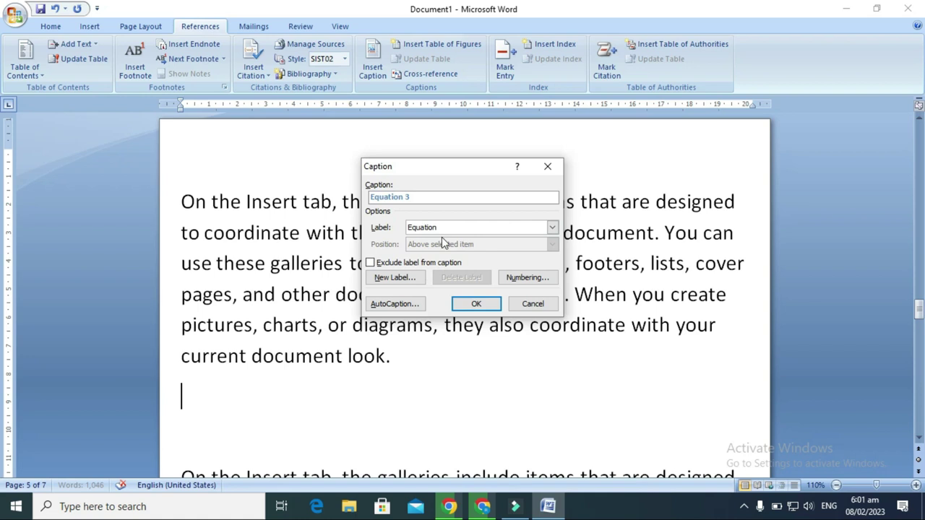
{"action": "left_click", "coordinate": [552, 229]}
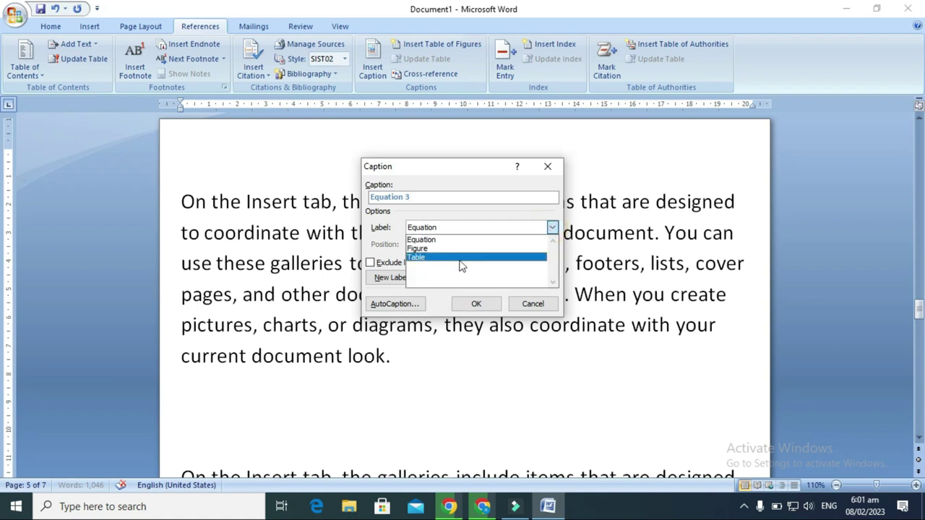
{"action": "left_click", "coordinate": [443, 304]}
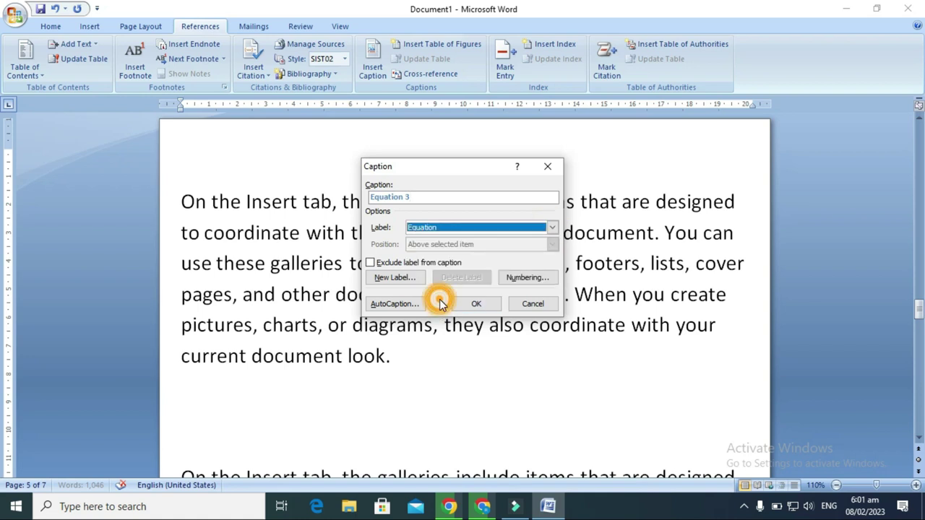
{"action": "left_click", "coordinate": [396, 279]}
{"action": "type", "text": "Image"}
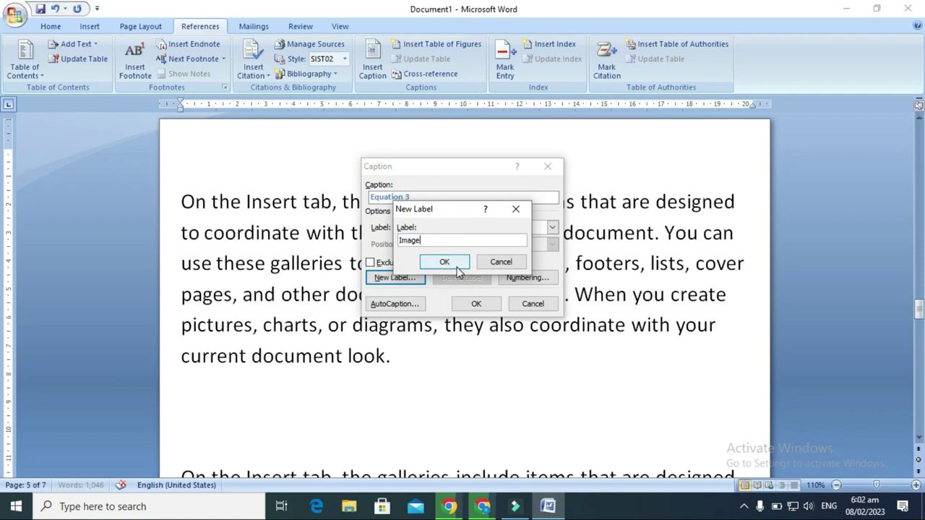
{"action": "left_click", "coordinate": [443, 262]}
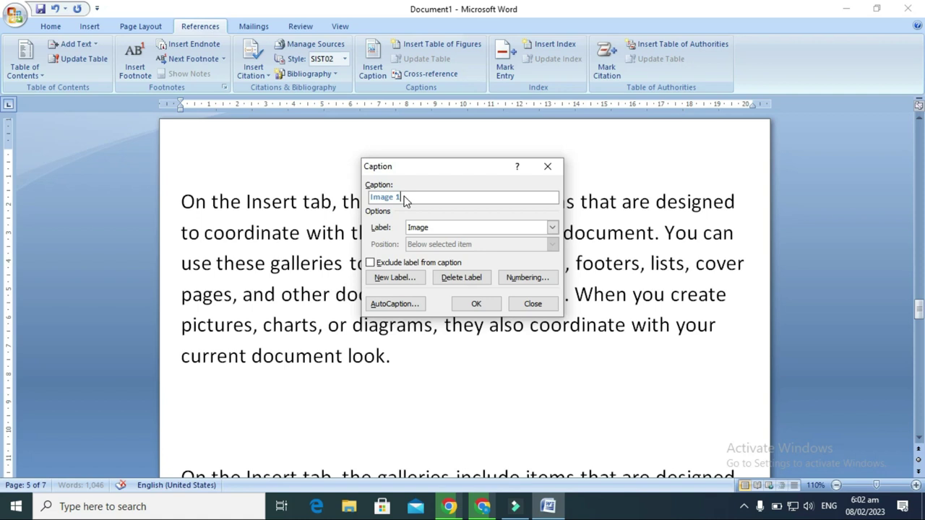
{"action": "left_click", "coordinate": [474, 302]}
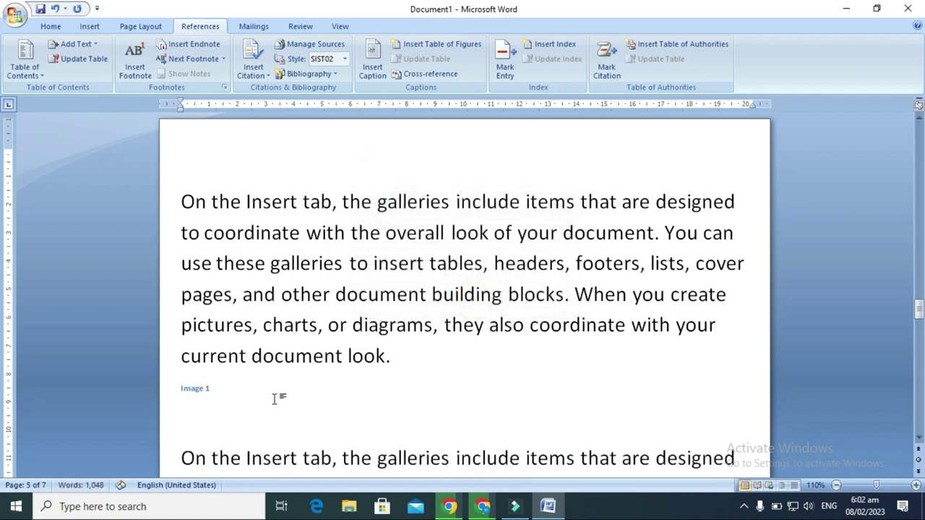
{"action": "key", "text": "Return"}
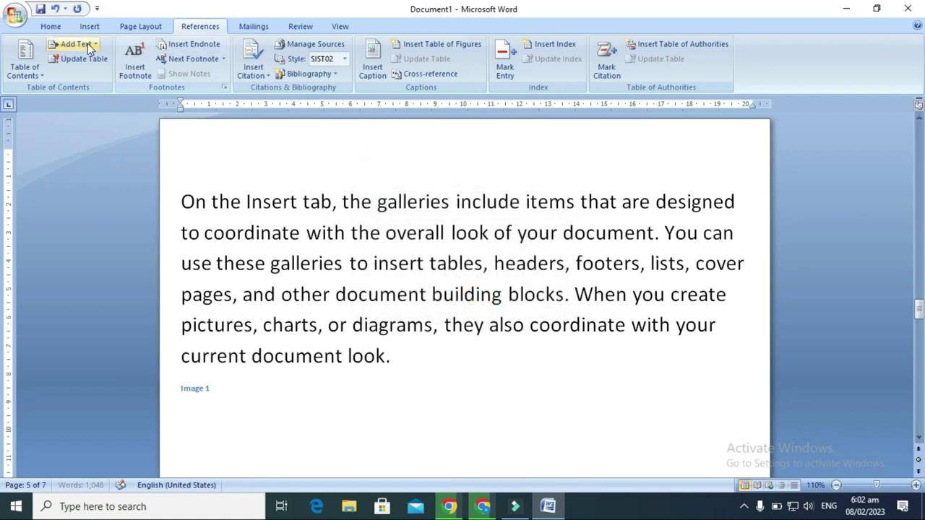
Insert picture 1231 from the F:\Picture folder under the Image 1 caption.
{"action": "left_click", "coordinate": [91, 31]}
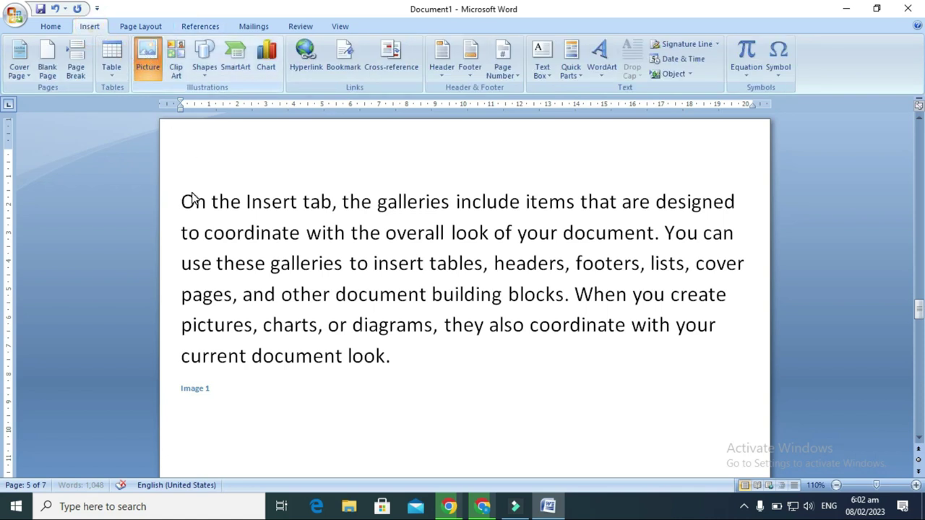
{"action": "left_click", "coordinate": [147, 66]}
{"action": "left_click", "coordinate": [156, 67]}
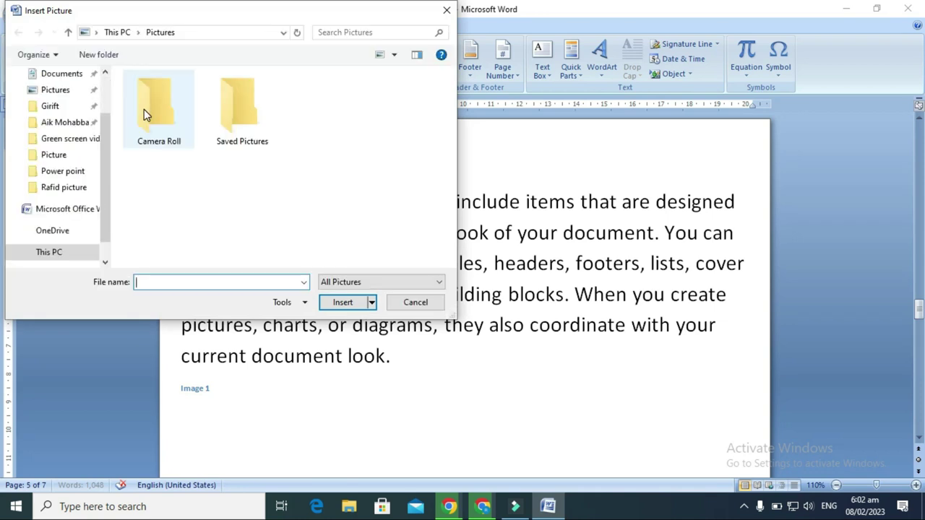
{"action": "scroll", "coordinate": [65, 210], "scroll_direction": "down", "scroll_amount": 5}
{"action": "left_click", "coordinate": [64, 244]}
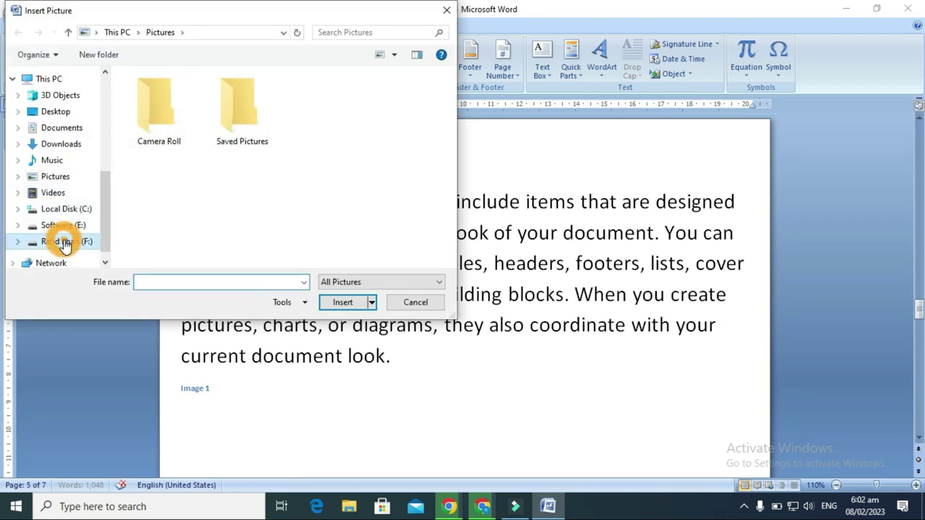
{"action": "scroll", "coordinate": [202, 194], "scroll_direction": "down", "scroll_amount": 1}
{"action": "scroll", "coordinate": [202, 194], "scroll_direction": "down", "scroll_amount": 3}
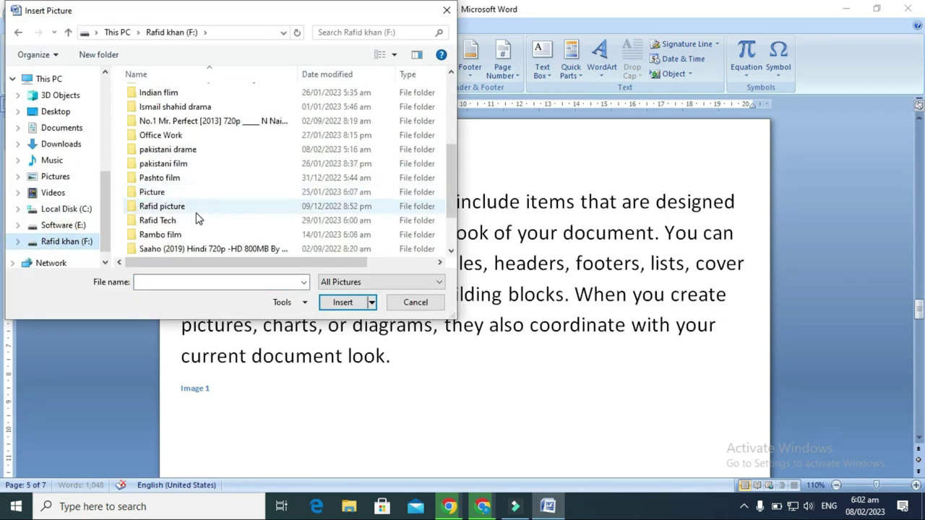
{"action": "left_click", "coordinate": [190, 193]}
{"action": "double_click", "coordinate": [190, 194]}
{"action": "left_click", "coordinate": [188, 202]}
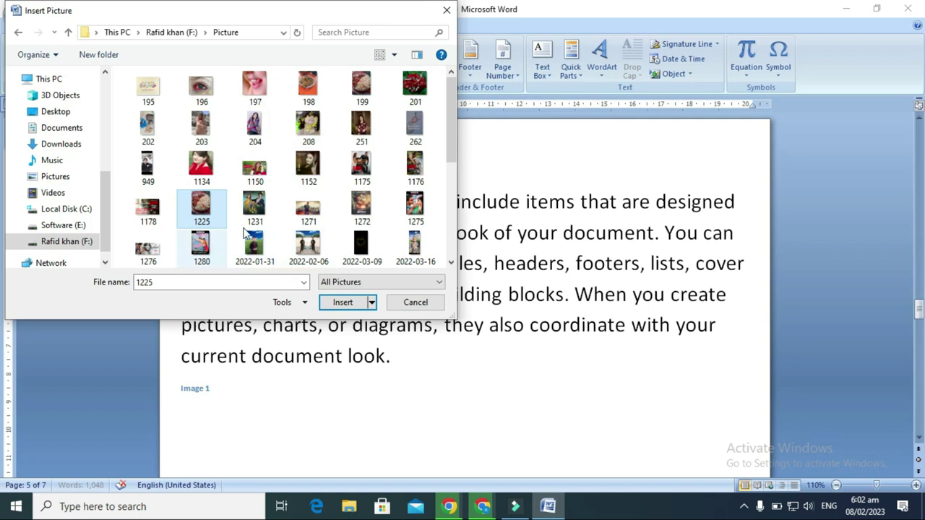
{"action": "left_click", "coordinate": [339, 304]}
Shrink picture 1231 to a small thumbnail of 4.1 × 3.77 cm.
{"action": "scroll", "coordinate": [553, 351], "scroll_direction": "down", "scroll_amount": 10}
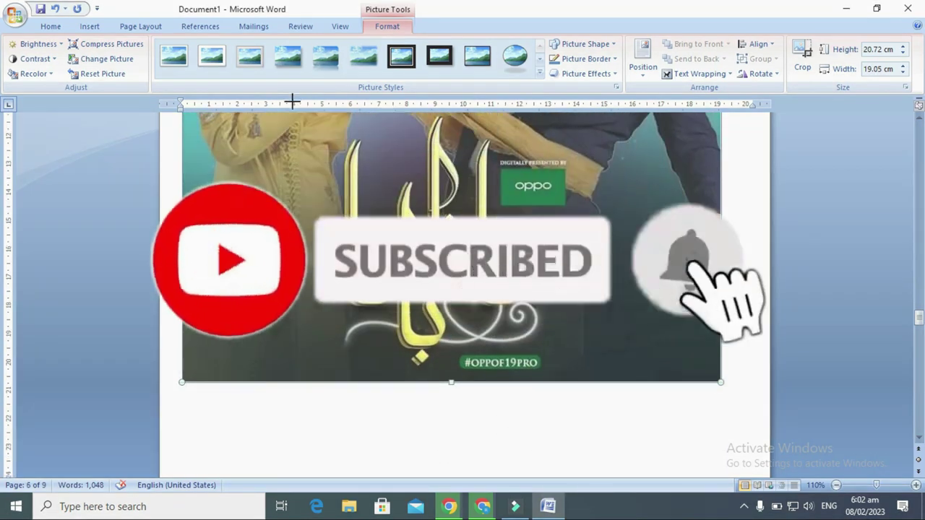
{"action": "scroll", "coordinate": [403, 321], "scroll_direction": "down", "scroll_amount": 5}
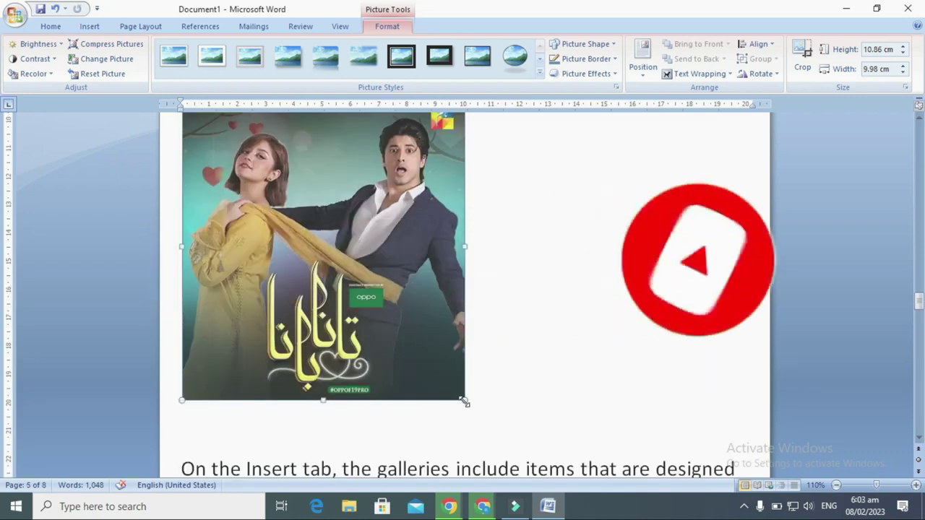
{"action": "left_click_drag", "start_coordinate": [265, 233], "coordinate": [288, 227]}
{"action": "scroll", "coordinate": [337, 246], "scroll_direction": "up", "scroll_amount": 5}
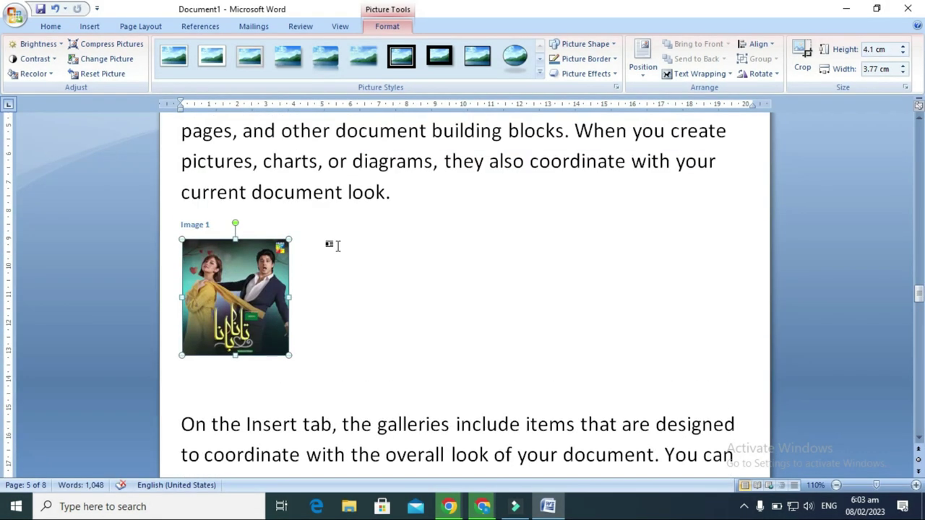
{"action": "scroll", "coordinate": [337, 249], "scroll_direction": "down", "scroll_amount": 4}
{"action": "scroll", "coordinate": [361, 275], "scroll_direction": "down", "scroll_amount": 2}
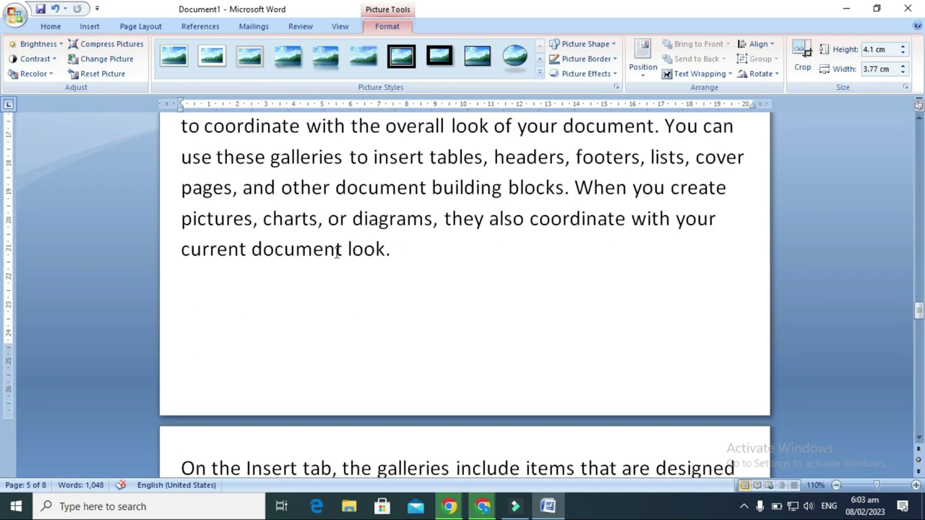
{"action": "scroll", "coordinate": [383, 296], "scroll_direction": "down", "scroll_amount": 4}
Add an Image 2 caption on a new line after the paragraph ending 'look.'.
{"action": "scroll", "coordinate": [399, 315], "scroll_direction": "down", "scroll_amount": 1}
{"action": "left_click", "coordinate": [401, 299]}
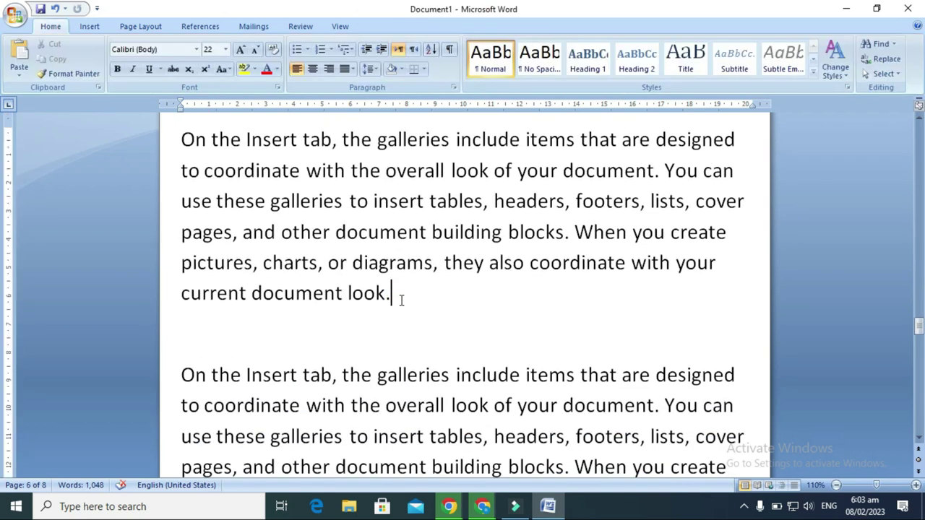
{"action": "key", "text": "Return"}
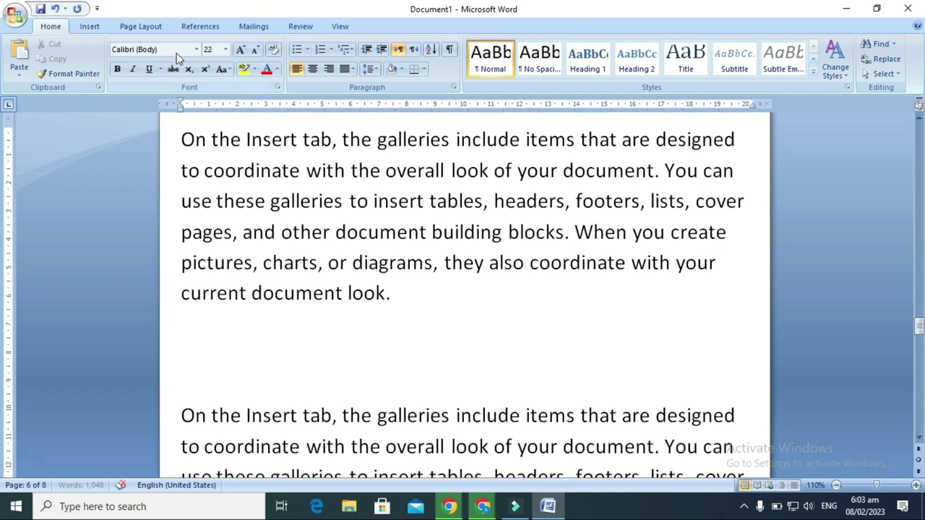
{"action": "left_click", "coordinate": [211, 28]}
{"action": "left_click", "coordinate": [367, 70]}
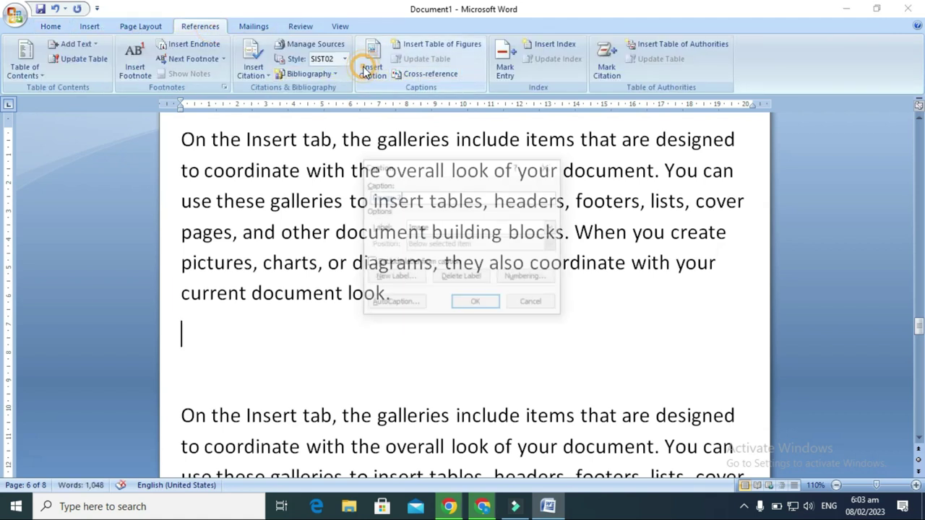
{"action": "left_click", "coordinate": [475, 303]}
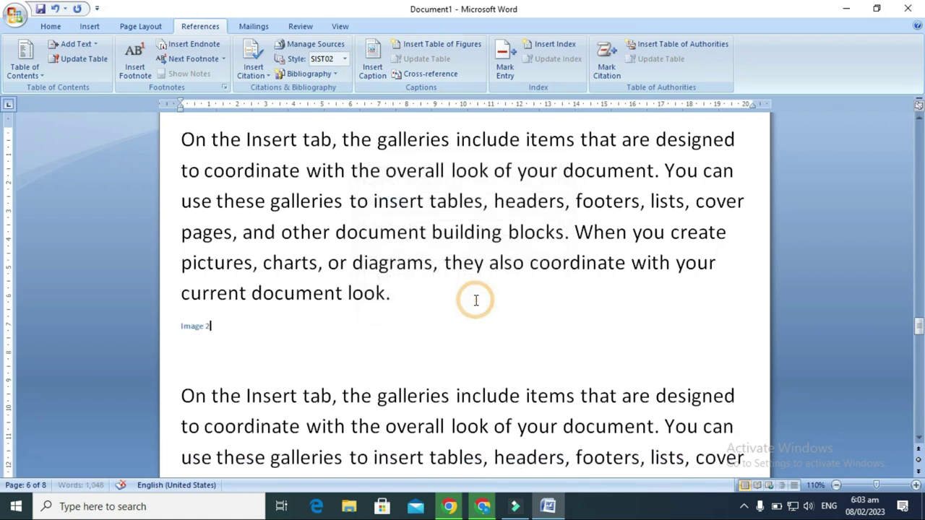
{"action": "key", "text": "Return"}
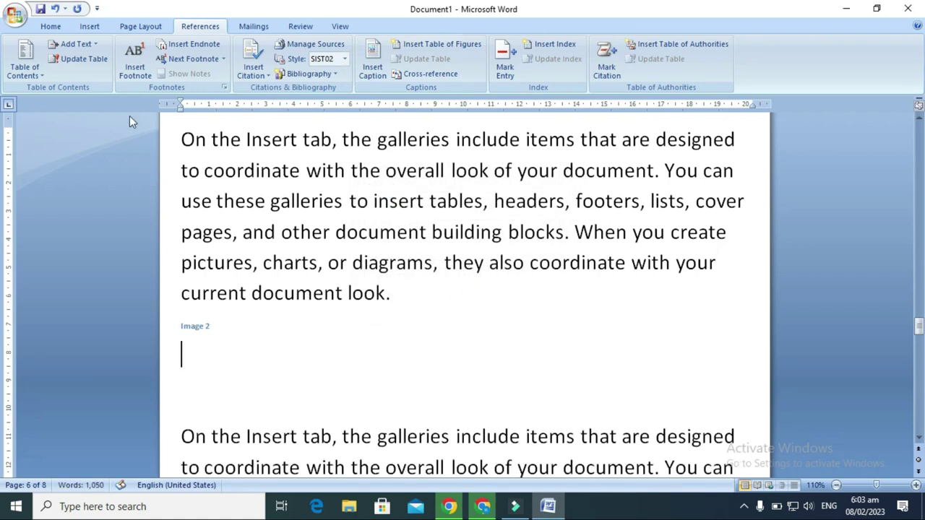
Insert picture 1152 below the Image 2 caption and shrink it to 4.17 × 4.17 cm.
{"action": "left_click", "coordinate": [96, 27]}
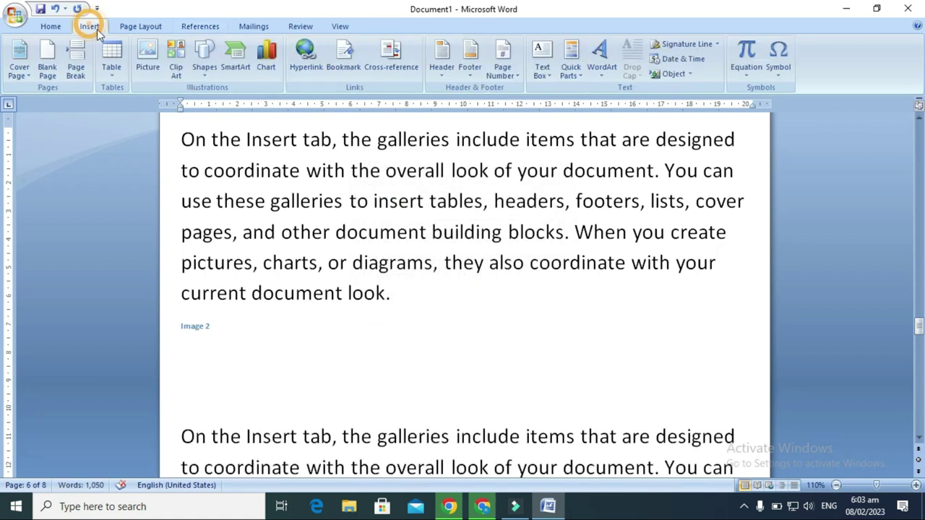
{"action": "left_click", "coordinate": [155, 59]}
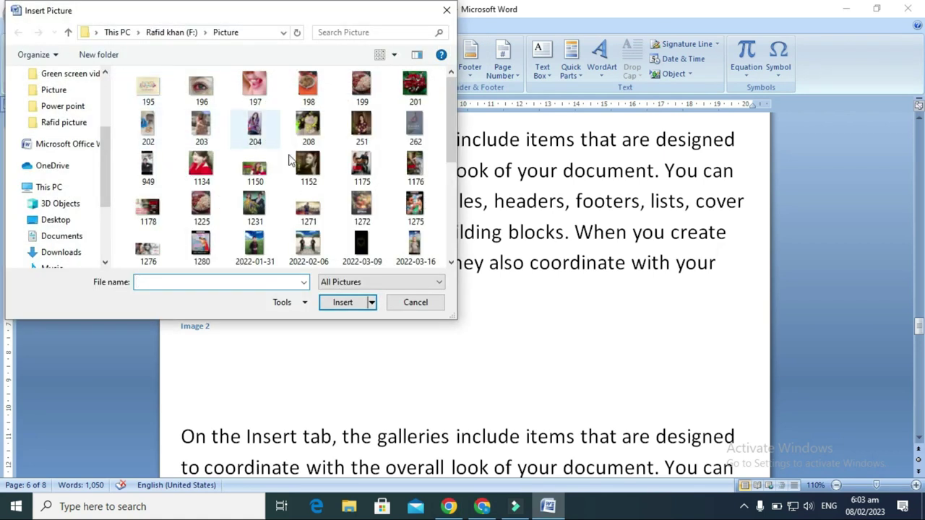
{"action": "left_click", "coordinate": [316, 168]}
{"action": "left_click", "coordinate": [342, 303]}
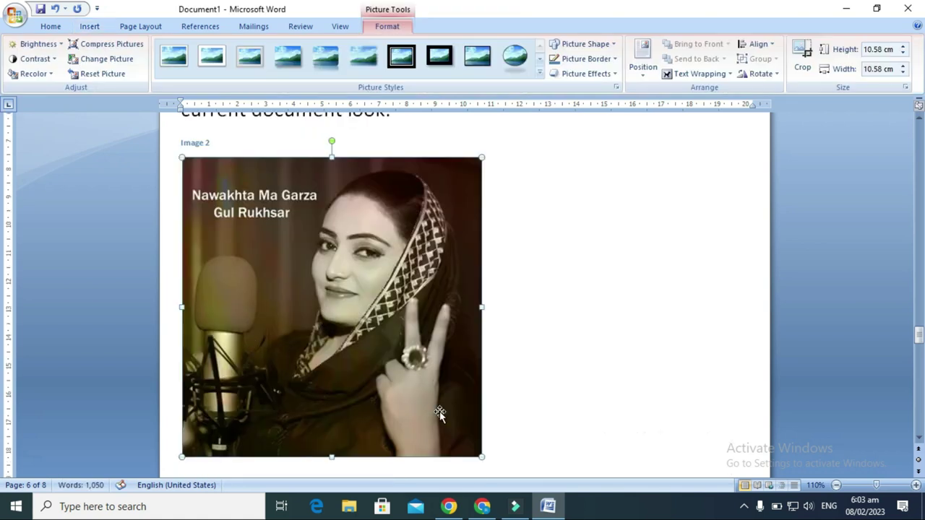
{"action": "left_click_drag", "start_coordinate": [480, 458], "coordinate": [301, 275]}
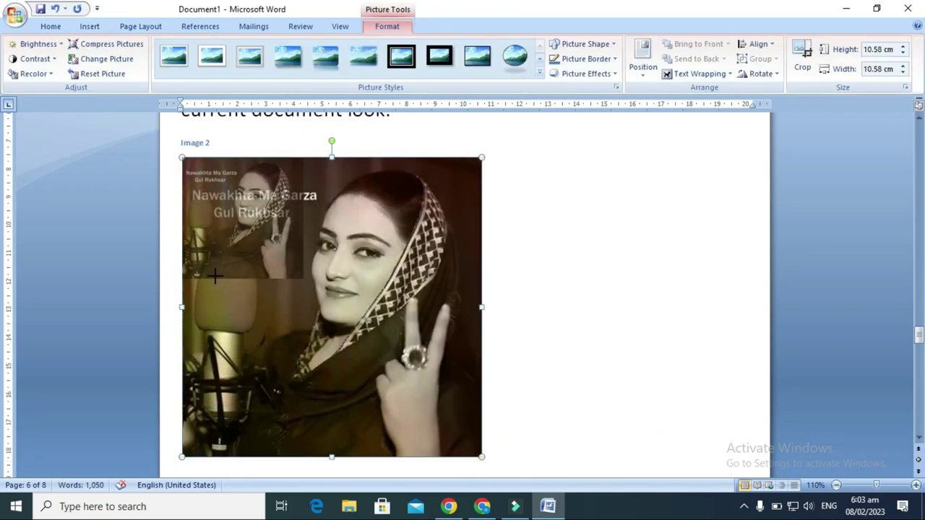
{"action": "scroll", "coordinate": [417, 285], "scroll_direction": "up", "scroll_amount": 2}
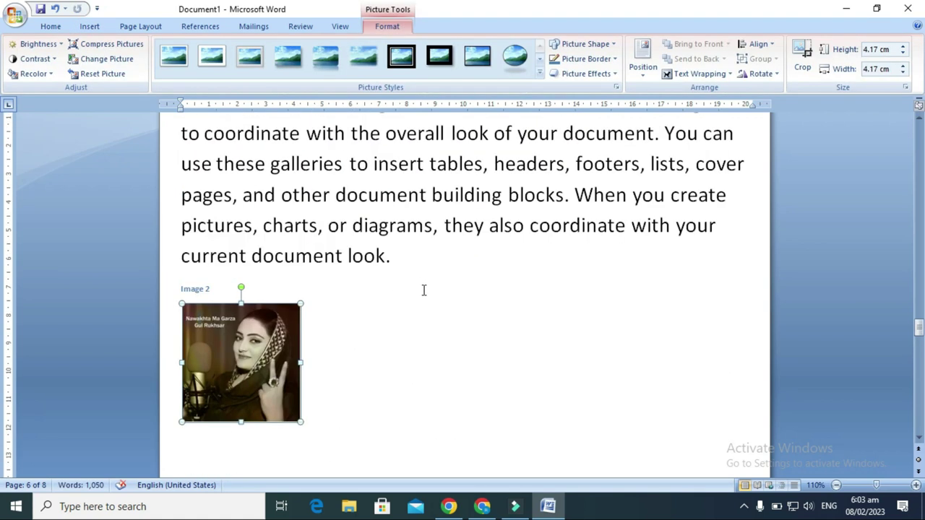
{"action": "left_click_drag", "start_coordinate": [916, 329], "coordinate": [917, 132]}
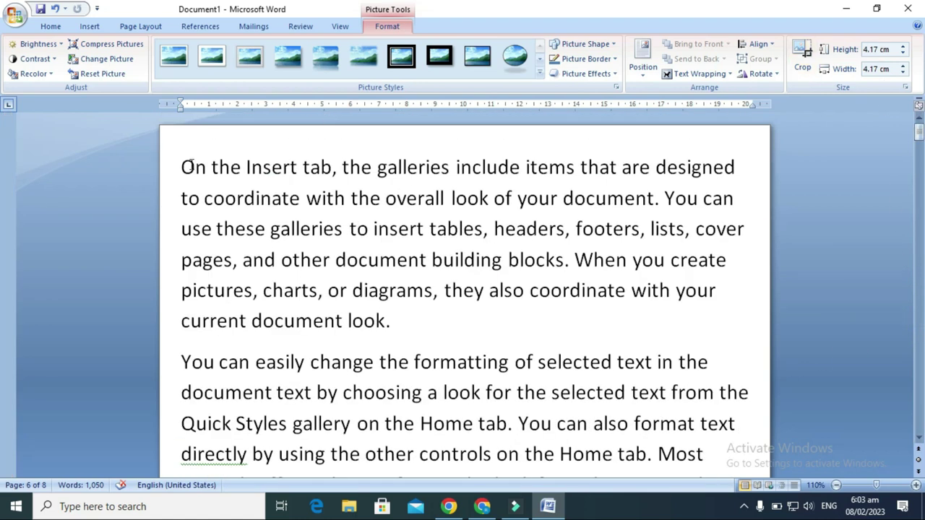
Insert a page break before 'On' so a blank first page leads the document.
{"action": "left_click", "coordinate": [182, 167]}
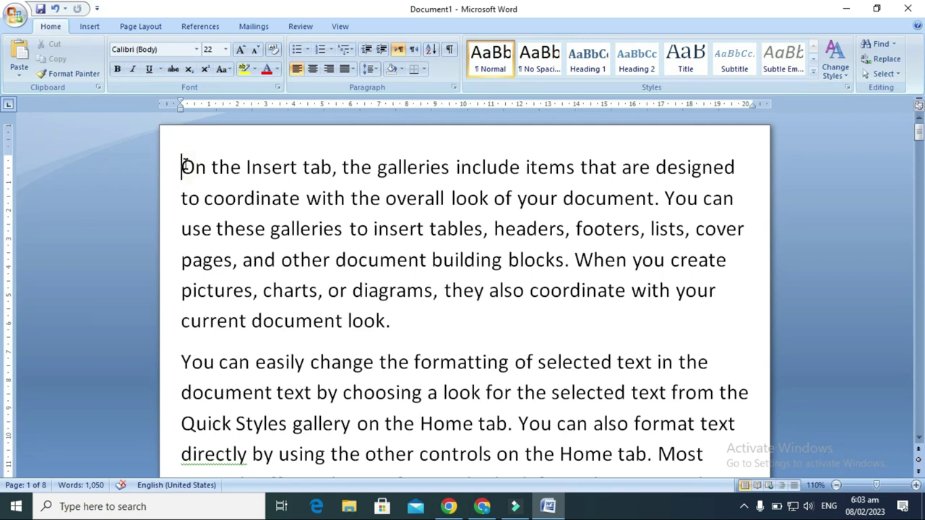
{"action": "key", "text": "ctrl+Return"}
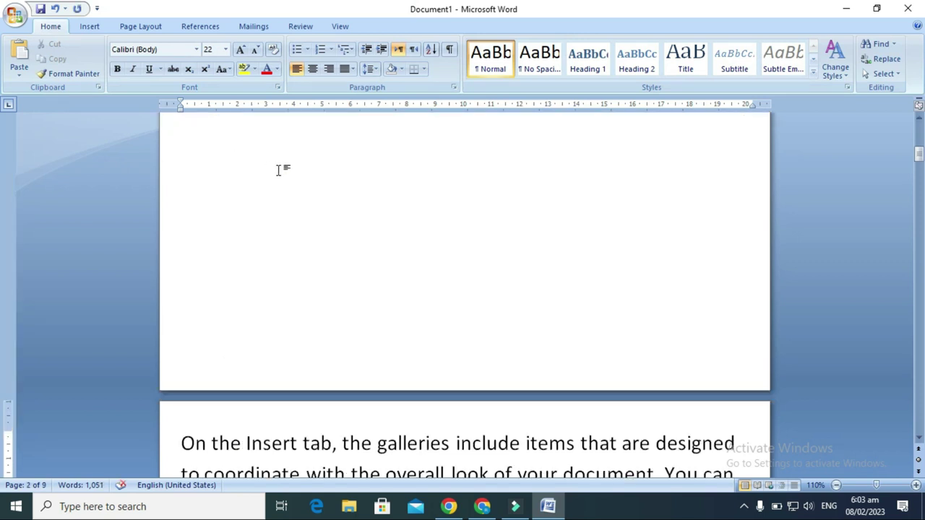
{"action": "scroll", "coordinate": [276, 169], "scroll_direction": "up", "scroll_amount": 5}
{"action": "double_click", "coordinate": [289, 165]}
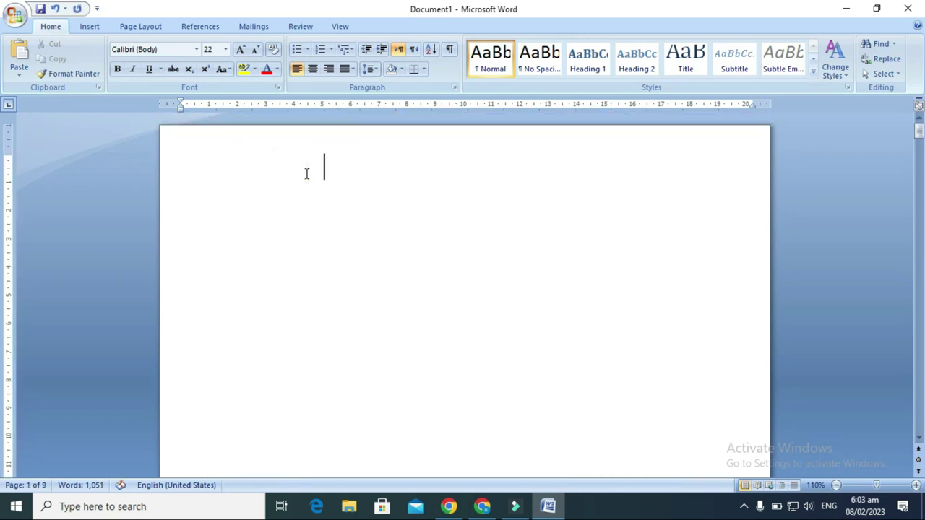
{"action": "left_click", "coordinate": [213, 159]}
{"action": "left_click", "coordinate": [202, 29]}
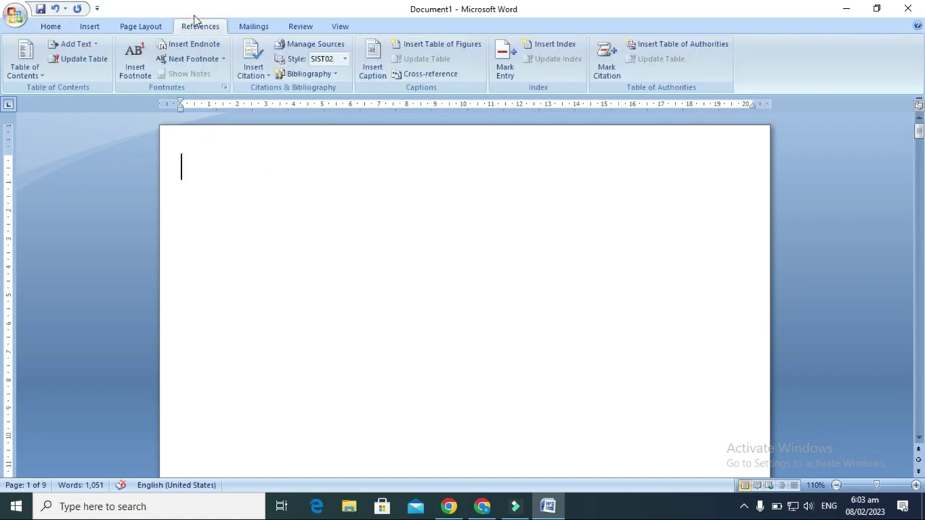
Insert tables of figures for the Figure and Table caption labels.
{"action": "left_click", "coordinate": [453, 45]}
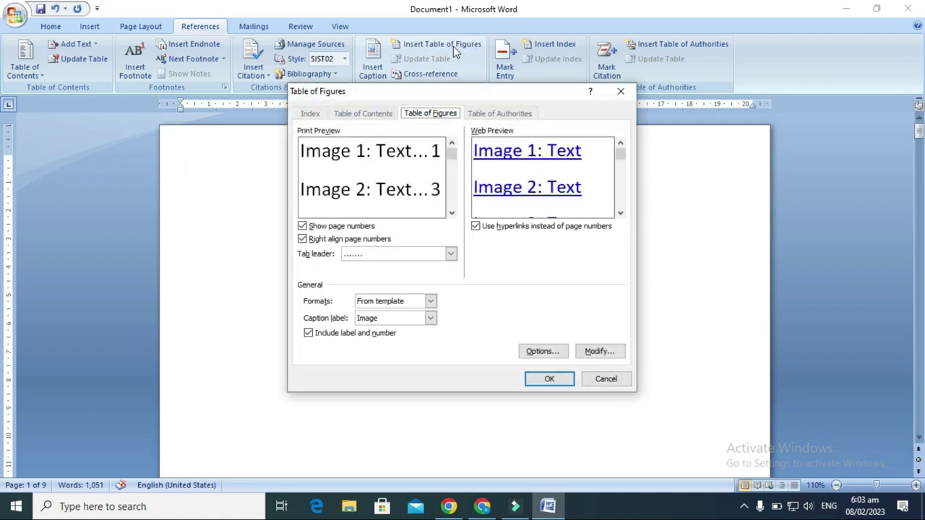
{"action": "left_click", "coordinate": [430, 324]}
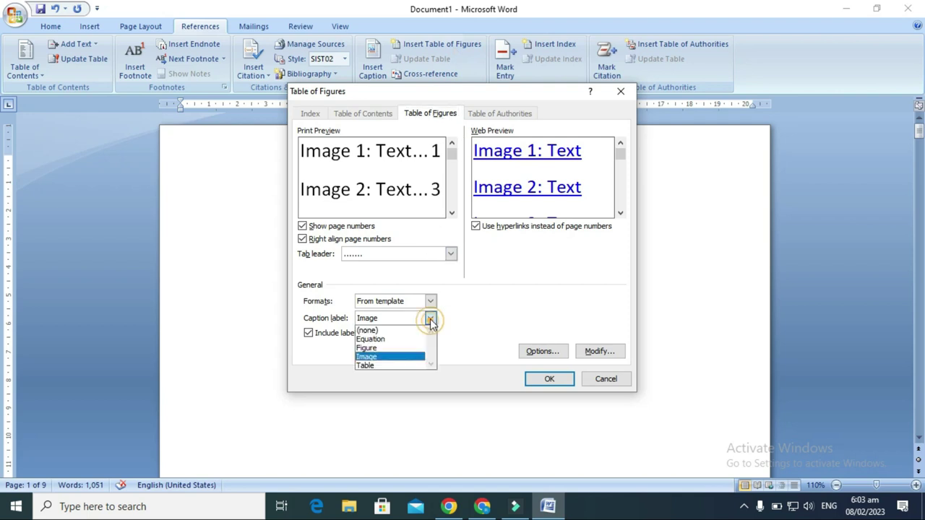
{"action": "left_click", "coordinate": [378, 349]}
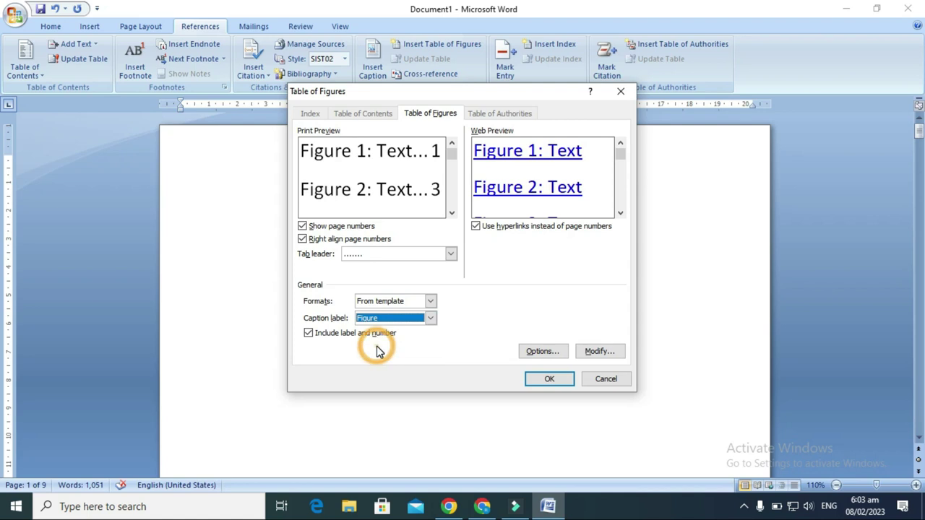
{"action": "left_click", "coordinate": [553, 379]}
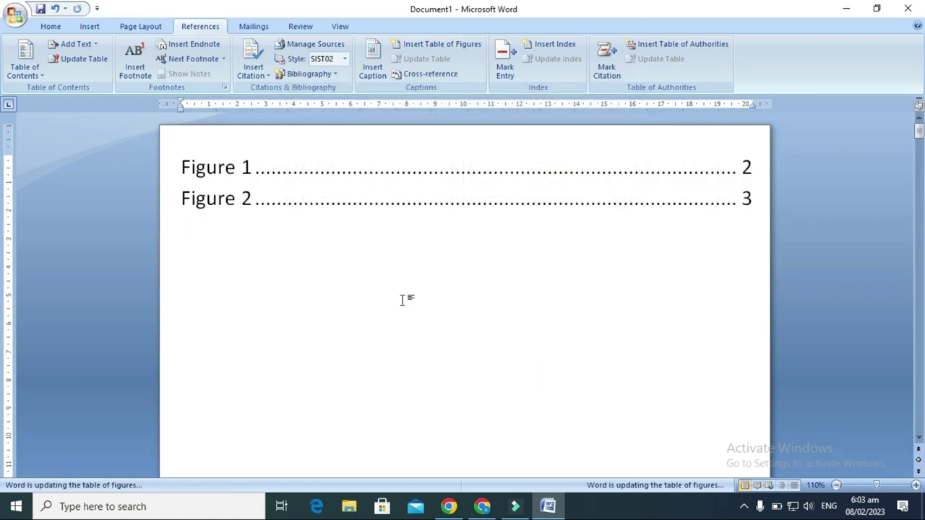
{"action": "left_click", "coordinate": [437, 45]}
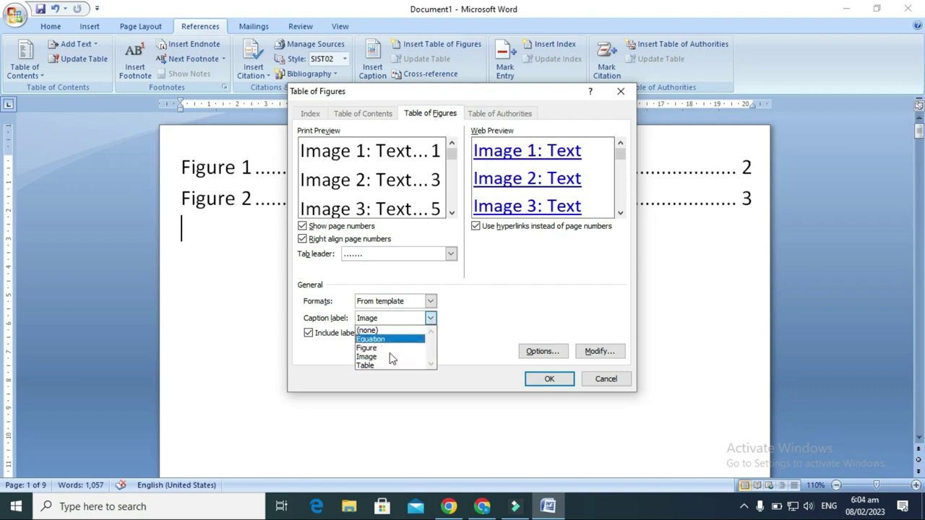
{"action": "left_click", "coordinate": [381, 365]}
{"action": "left_click", "coordinate": [539, 379]}
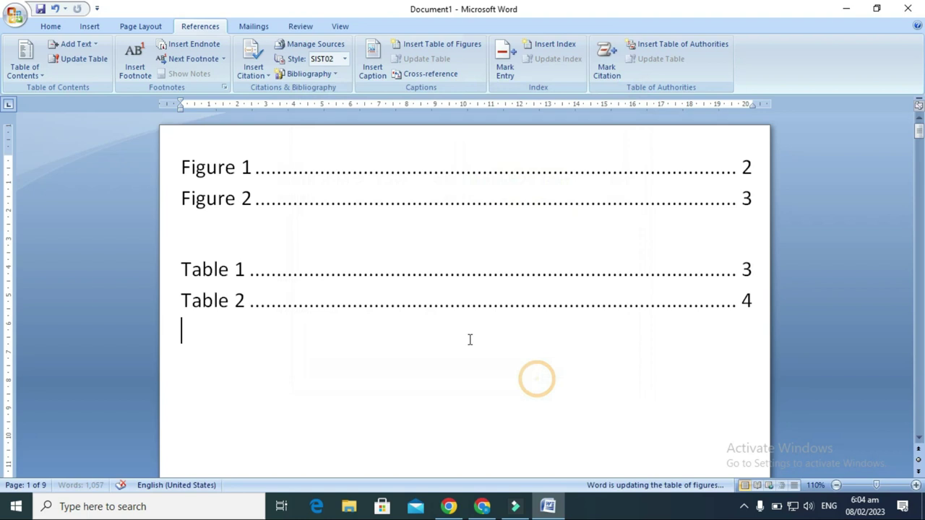
Insert tables of figures for the Equation and Image caption labels.
{"action": "left_click", "coordinate": [436, 45]}
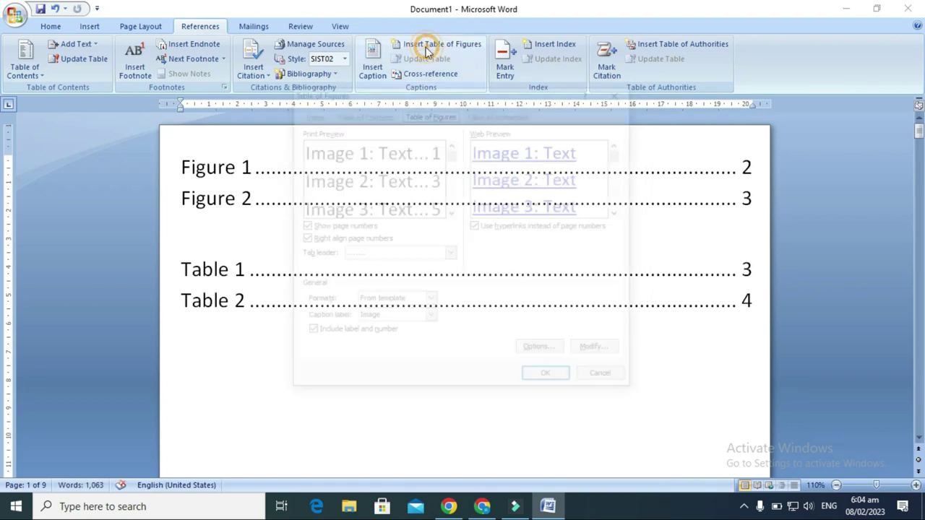
{"action": "left_click", "coordinate": [430, 318]}
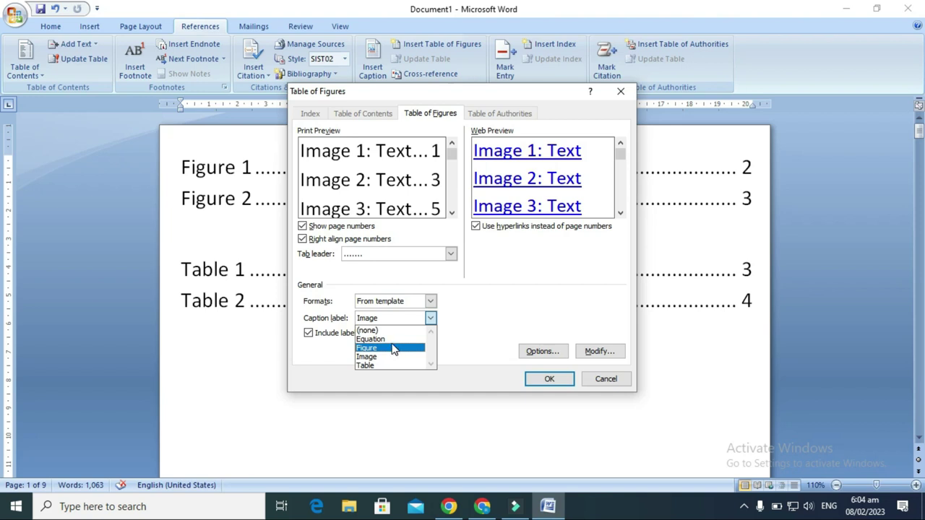
{"action": "left_click", "coordinate": [370, 339]}
{"action": "left_click", "coordinate": [542, 379]}
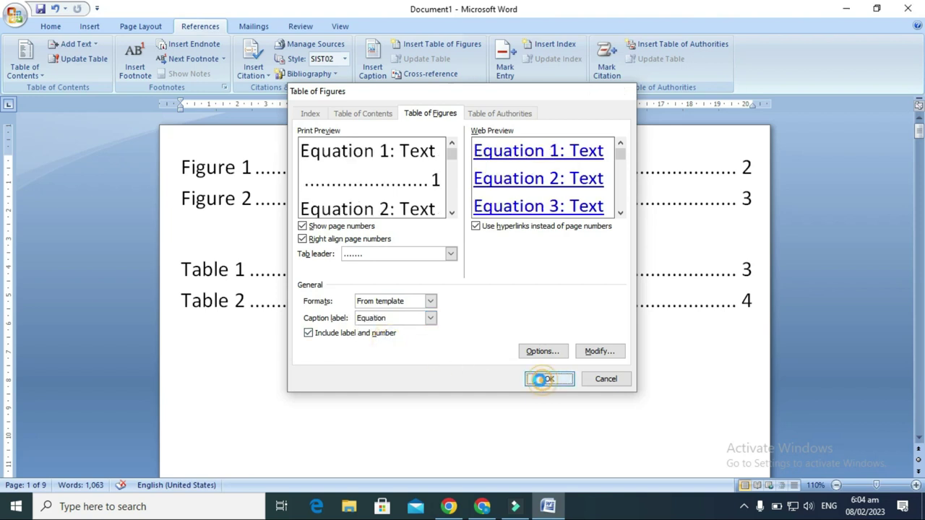
{"action": "left_click", "coordinate": [441, 46]}
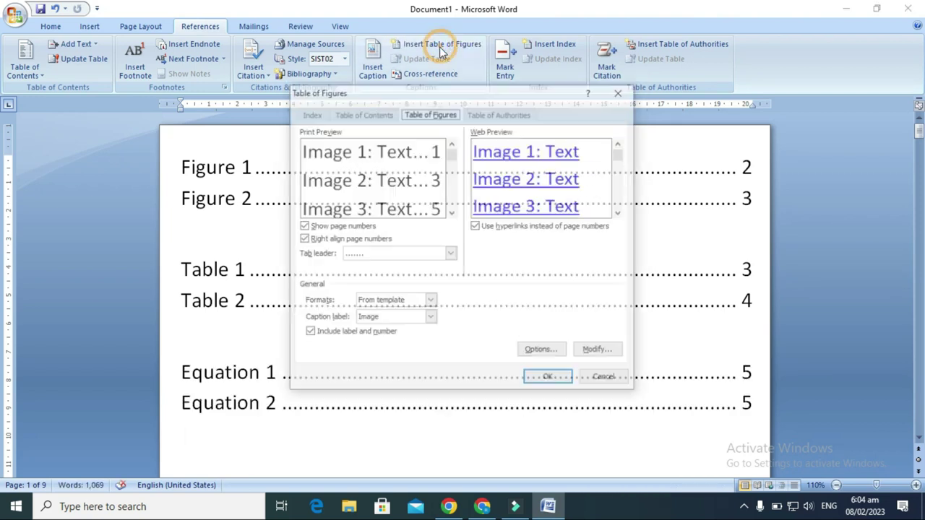
{"action": "left_click", "coordinate": [551, 379]}
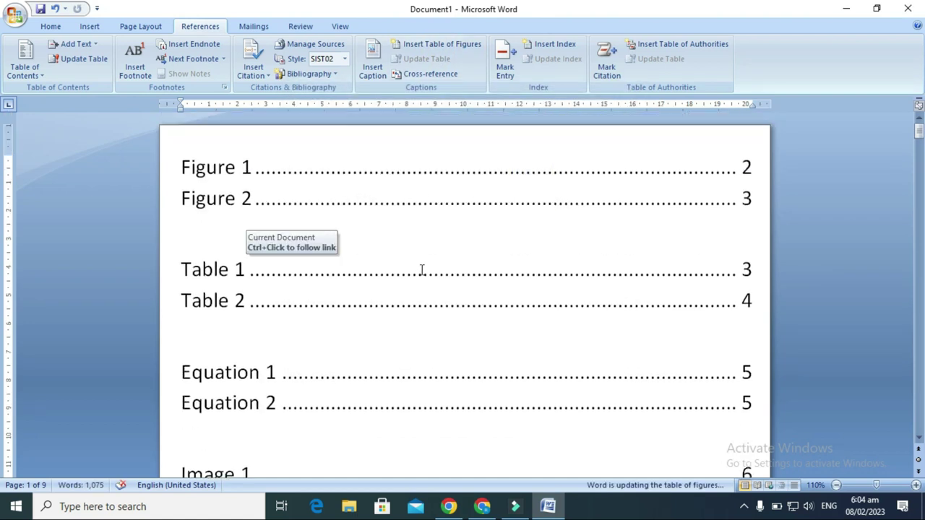
{"action": "scroll", "coordinate": [429, 272], "scroll_direction": "down", "scroll_amount": 1, "text": "ctrl"}
{"action": "scroll", "coordinate": [429, 272], "scroll_direction": "down", "scroll_amount": 2, "text": "ctrl"}
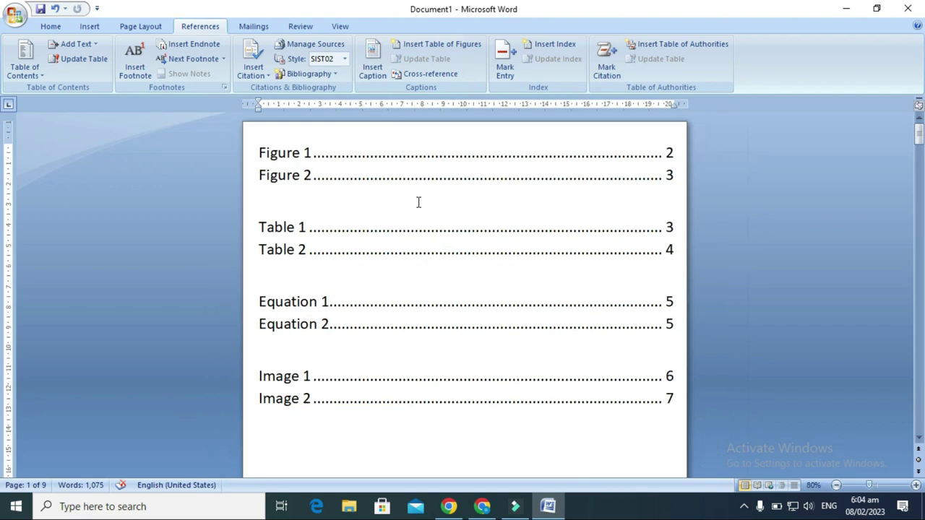
{"action": "left_click", "coordinate": [407, 165]}
{"action": "left_click", "coordinate": [554, 177]}
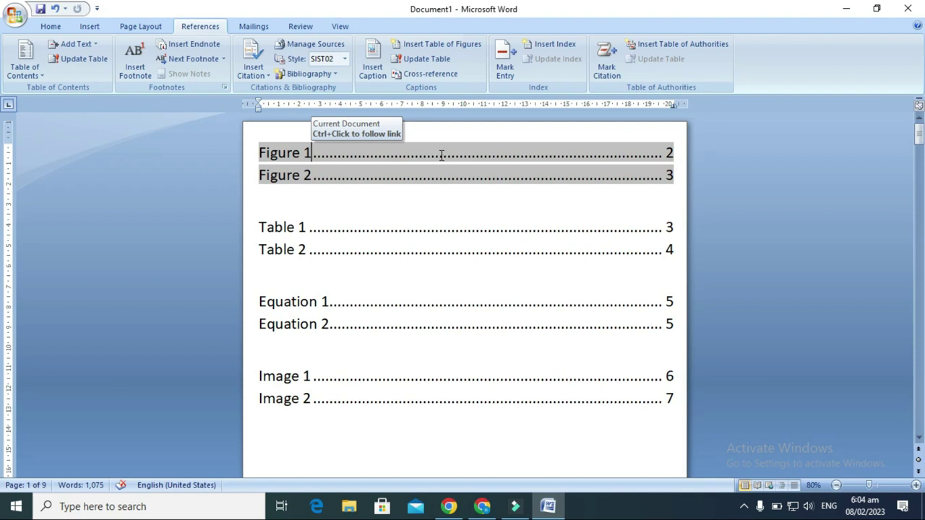
{"action": "double_click", "coordinate": [441, 154]}
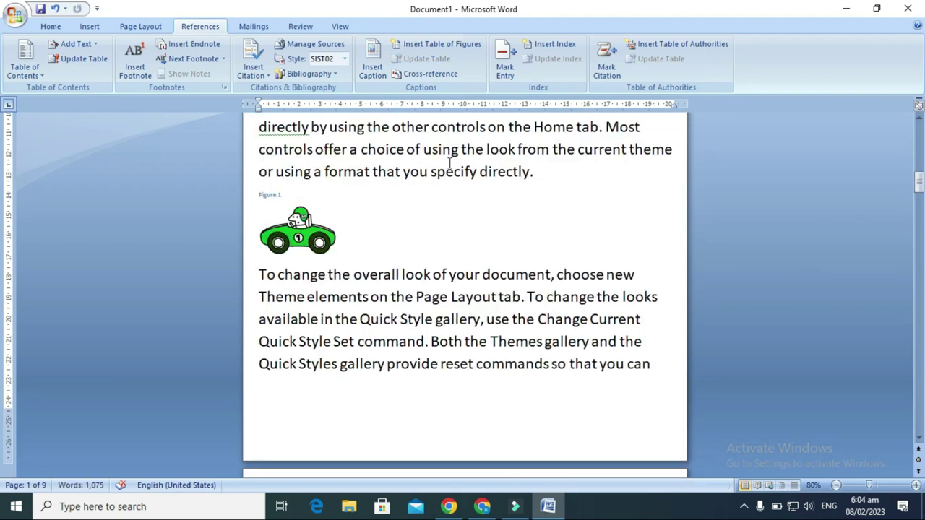
{"action": "scroll", "coordinate": [450, 163], "scroll_direction": "up", "scroll_amount": 2}
{"action": "scroll", "coordinate": [452, 166], "scroll_direction": "up", "scroll_amount": 3}
{"action": "scroll", "coordinate": [455, 170], "scroll_direction": "up", "scroll_amount": 4}
{"action": "scroll", "coordinate": [463, 177], "scroll_direction": "up", "scroll_amount": 1}
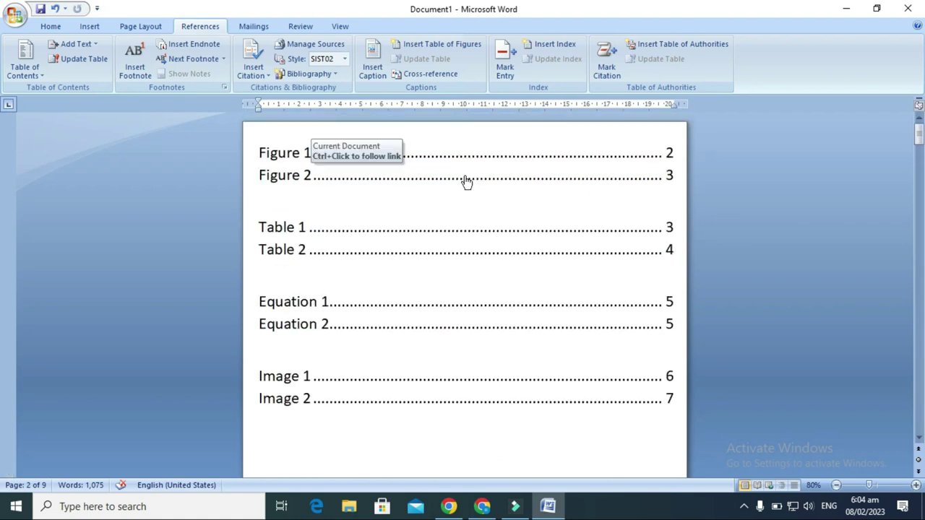
{"action": "left_click", "coordinate": [466, 182], "text": "ctrl"}
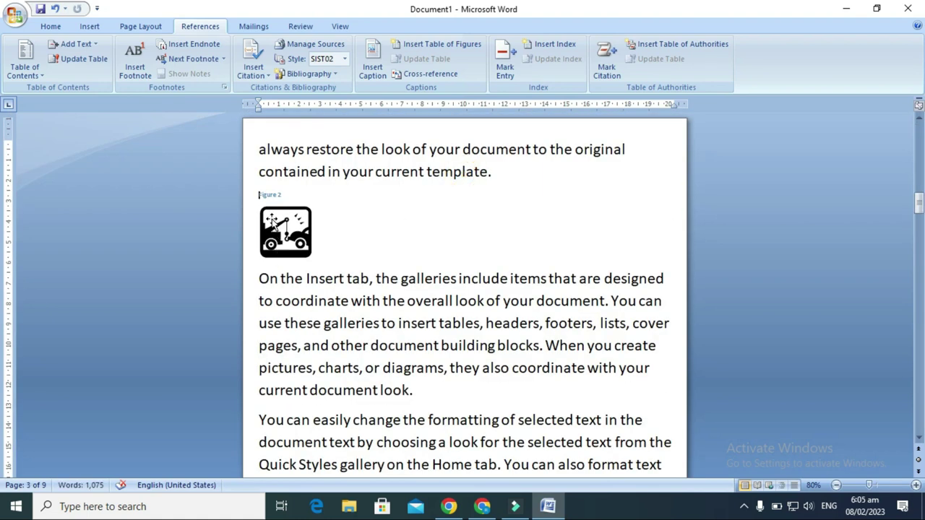
{"action": "scroll", "coordinate": [446, 245], "scroll_direction": "up", "scroll_amount": 1}
{"action": "scroll", "coordinate": [446, 245], "scroll_direction": "up", "scroll_amount": 5}
{"action": "scroll", "coordinate": [446, 246], "scroll_direction": "up", "scroll_amount": 5}
{"action": "scroll", "coordinate": [446, 245], "scroll_direction": "up", "scroll_amount": 3}
{"action": "scroll", "coordinate": [446, 245], "scroll_direction": "up", "scroll_amount": 10}
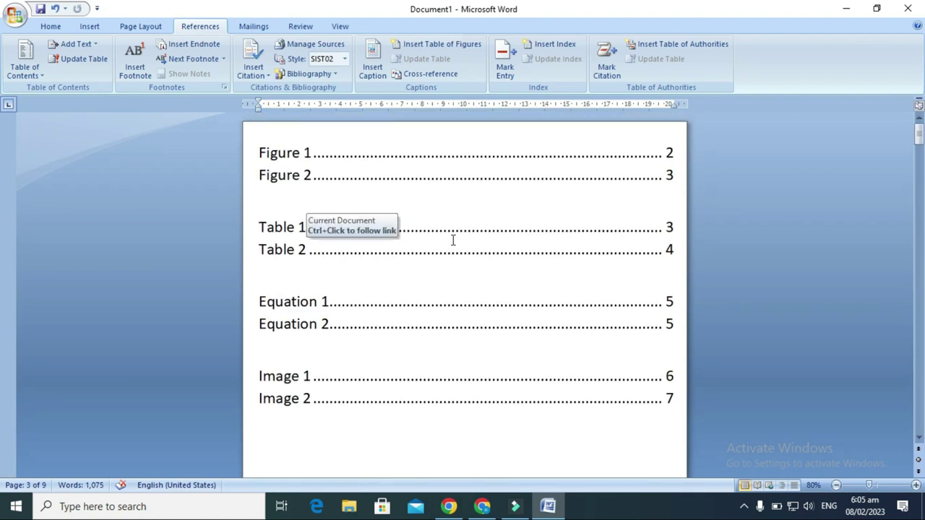
{"action": "left_click", "coordinate": [502, 236], "text": "ctrl"}
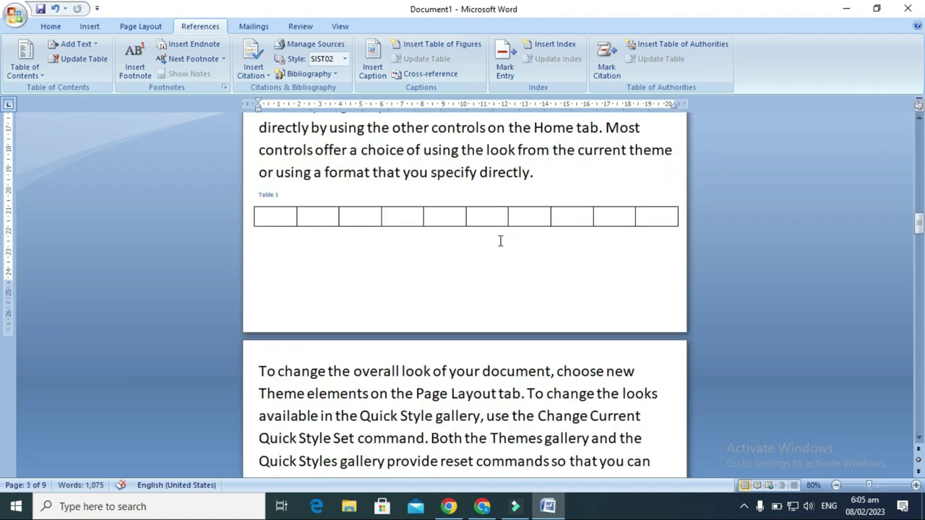
{"action": "scroll", "coordinate": [463, 235], "scroll_direction": "up", "scroll_amount": 3}
{"action": "scroll", "coordinate": [468, 231], "scroll_direction": "up", "scroll_amount": 5}
{"action": "scroll", "coordinate": [473, 234], "scroll_direction": "up", "scroll_amount": 3}
{"action": "scroll", "coordinate": [480, 240], "scroll_direction": "up", "scroll_amount": 4}
{"action": "scroll", "coordinate": [483, 244], "scroll_direction": "up", "scroll_amount": 4}
{"action": "scroll", "coordinate": [484, 243], "scroll_direction": "up", "scroll_amount": 6}
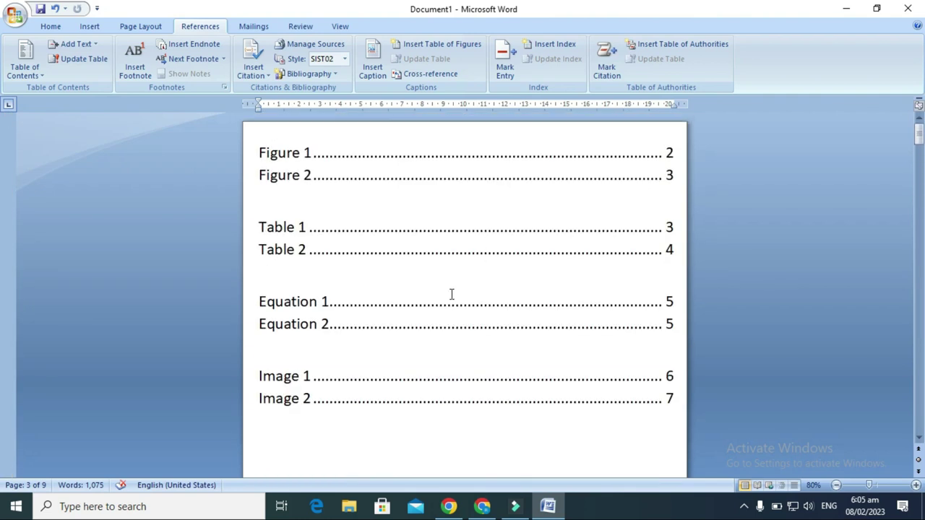
{"action": "left_click", "coordinate": [427, 325]}
{"action": "left_click", "coordinate": [427, 325], "text": "ctrl"}
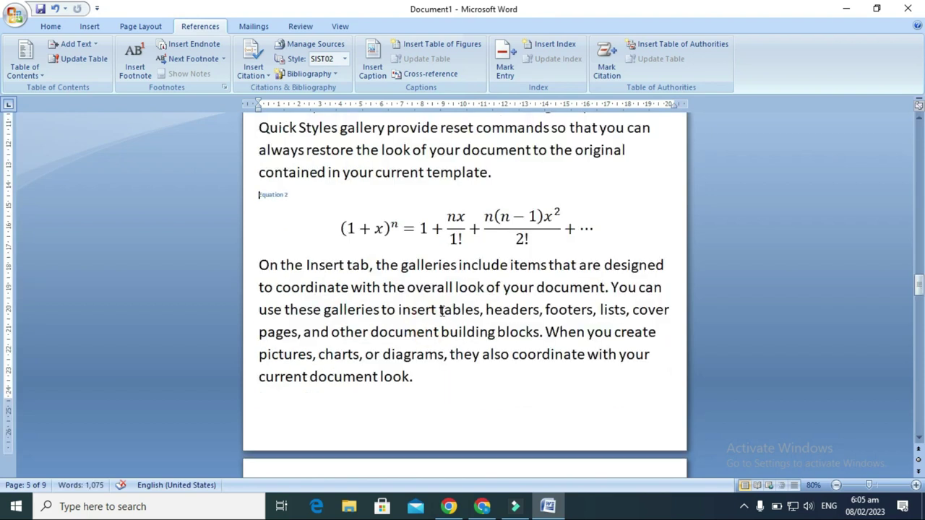
{"action": "scroll", "coordinate": [442, 310], "scroll_direction": "up", "scroll_amount": 4}
{"action": "scroll", "coordinate": [442, 311], "scroll_direction": "up", "scroll_amount": 4}
{"action": "scroll", "coordinate": [442, 311], "scroll_direction": "up", "scroll_amount": 4}
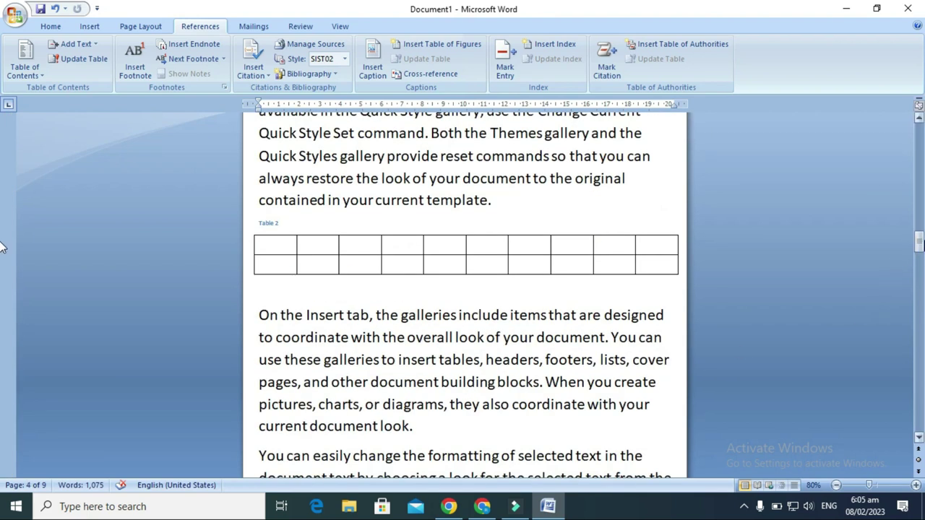
{"action": "left_click_drag", "start_coordinate": [919, 242], "coordinate": [918, 134]}
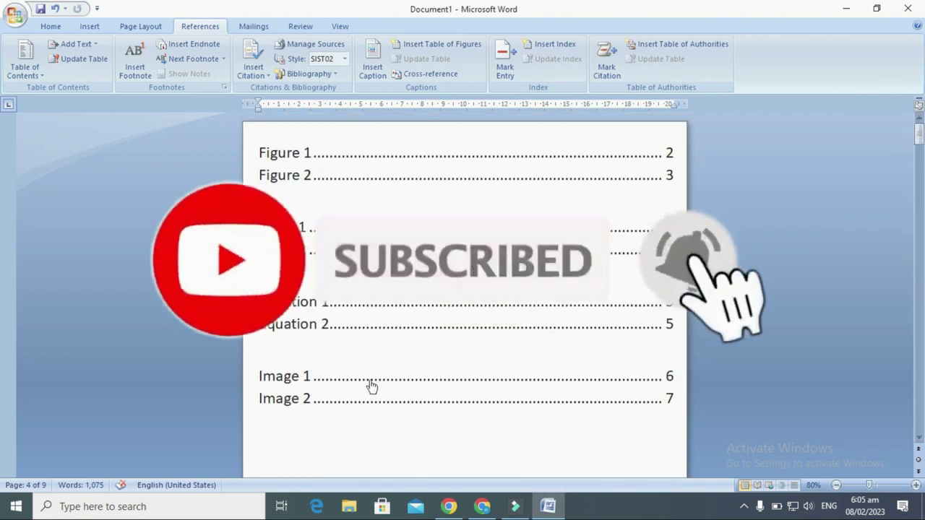
{"action": "left_click", "coordinate": [377, 400], "text": "ctrl"}
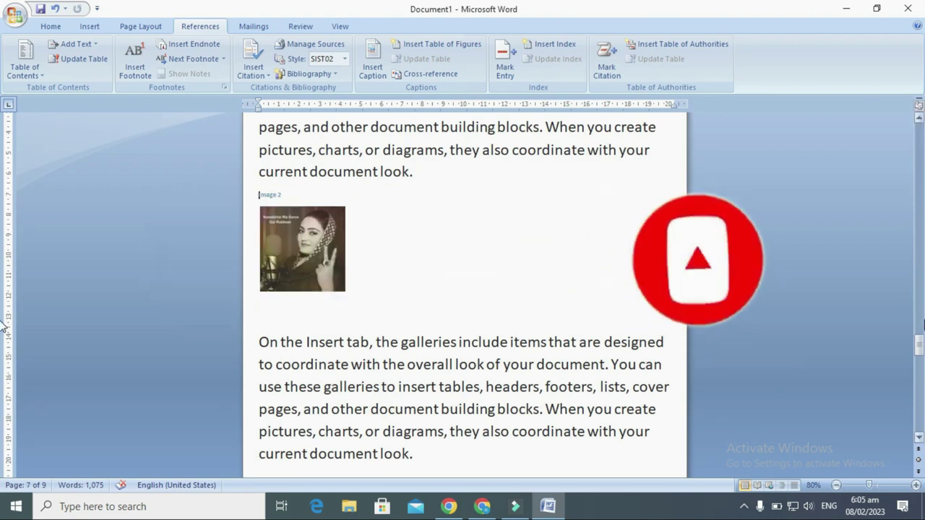
{"action": "left_click", "coordinate": [912, 342]}
{"action": "key", "text": "shift+Up"}
{"action": "key", "text": "shift+Up"}
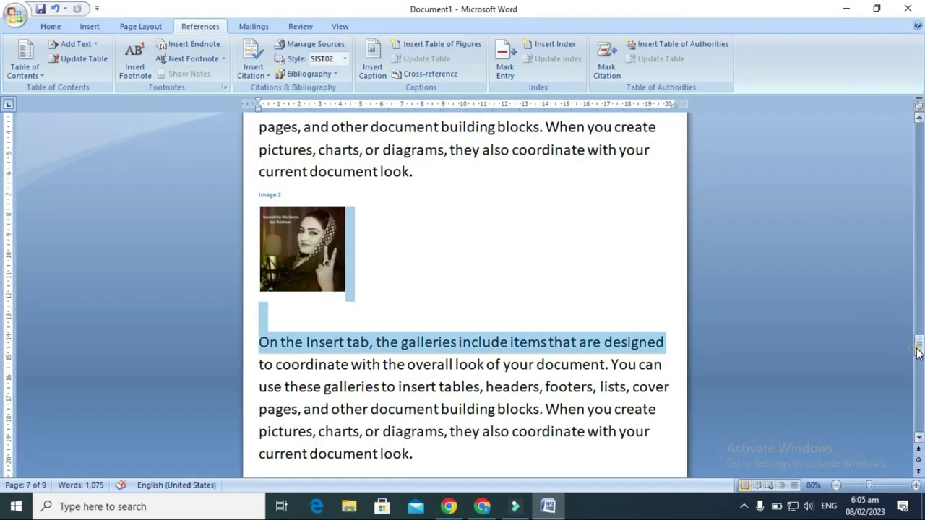
{"action": "left_click_drag", "start_coordinate": [918, 352], "coordinate": [917, 134]}
{"action": "left_click", "coordinate": [298, 210]}
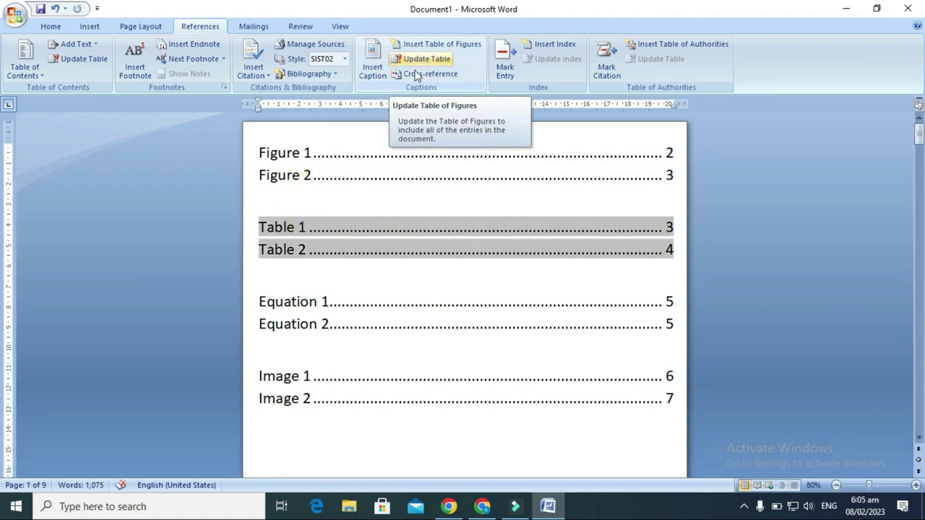
Scroll from the tables of figures down to the page 8 paragraph ending 'look.'.
{"action": "left_click", "coordinate": [386, 282]}
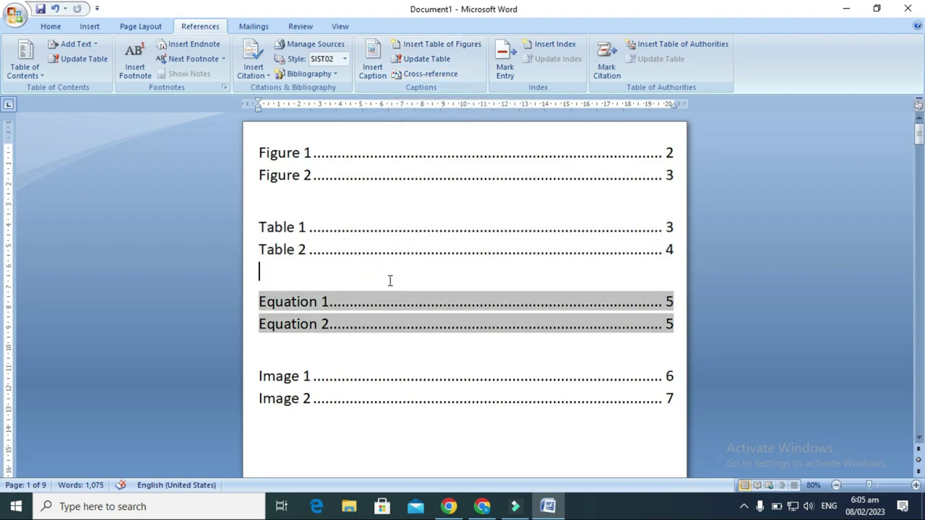
{"action": "scroll", "coordinate": [403, 289], "scroll_direction": "down", "scroll_amount": 1}
{"action": "scroll", "coordinate": [402, 283], "scroll_direction": "up", "scroll_amount": 1}
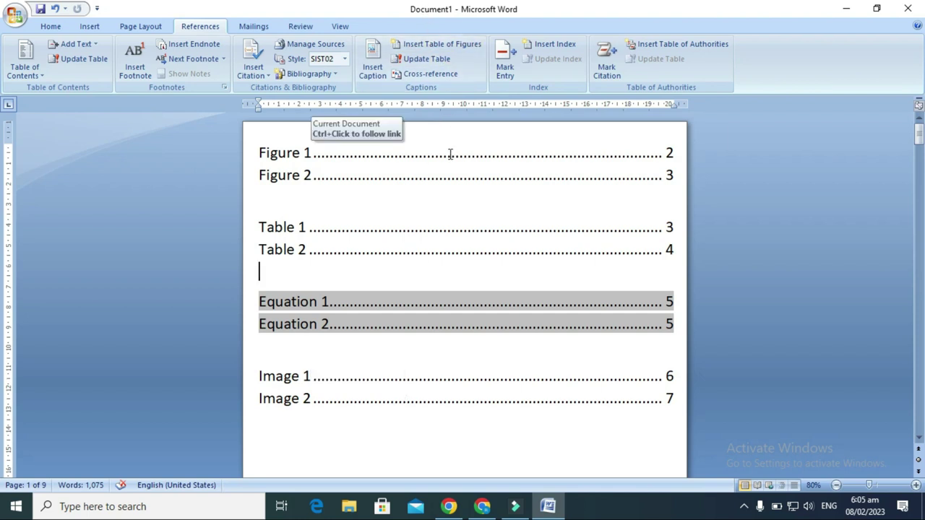
{"action": "scroll", "coordinate": [426, 250], "scroll_direction": "down", "scroll_amount": 5}
{"action": "scroll", "coordinate": [427, 250], "scroll_direction": "down", "scroll_amount": 5}
{"action": "scroll", "coordinate": [429, 253], "scroll_direction": "down", "scroll_amount": 3}
{"action": "scroll", "coordinate": [434, 255], "scroll_direction": "down", "scroll_amount": 5}
{"action": "scroll", "coordinate": [434, 254], "scroll_direction": "down", "scroll_amount": 1}
{"action": "mouse_move", "coordinate": [918, 211]}
{"action": "left_mouse_down"}
{"action": "mouse_move", "coordinate": [909, 373]}
{"action": "mouse_move", "coordinate": [902, 350]}
{"action": "left_mouse_up"}
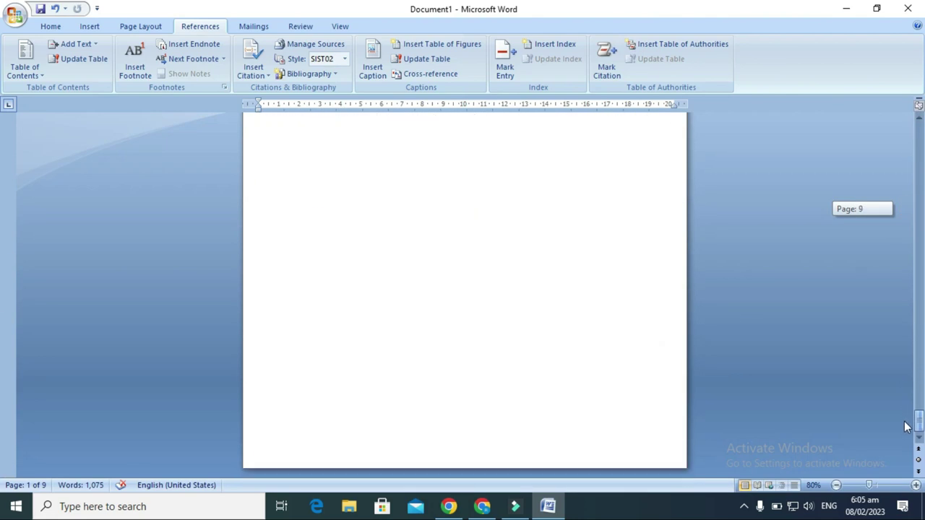
Add an Image 3 caption on a new line after the page 8 paragraph.
{"action": "left_click_drag", "start_coordinate": [901, 351], "coordinate": [903, 382]}
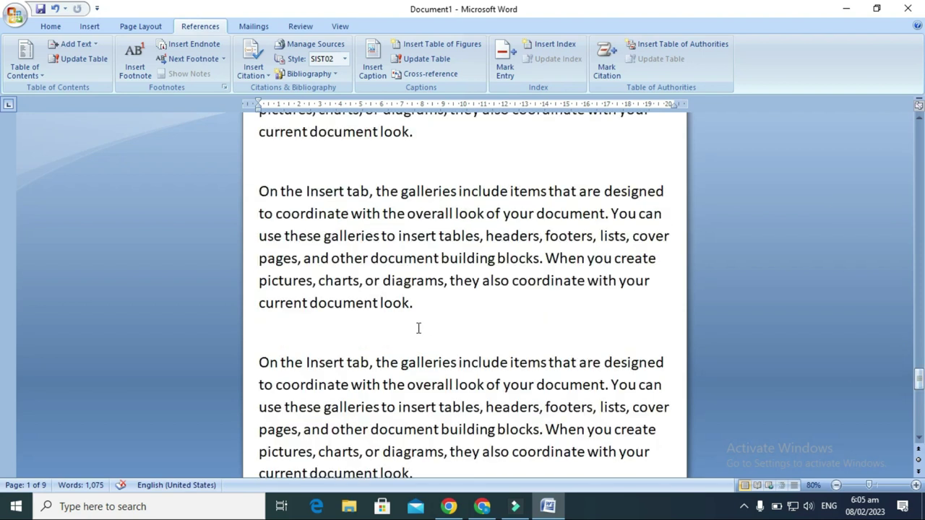
{"action": "left_click", "coordinate": [425, 319]}
{"action": "key", "text": "Return"}
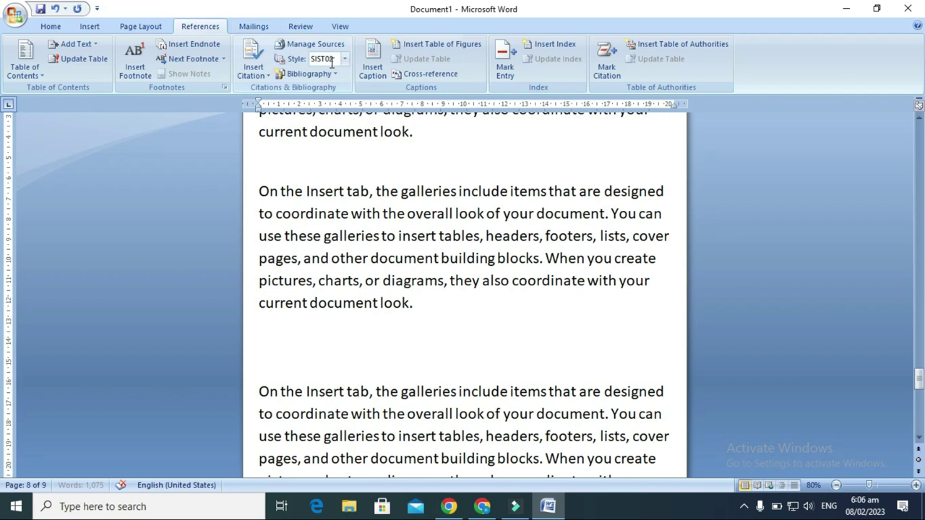
{"action": "left_click", "coordinate": [373, 72]}
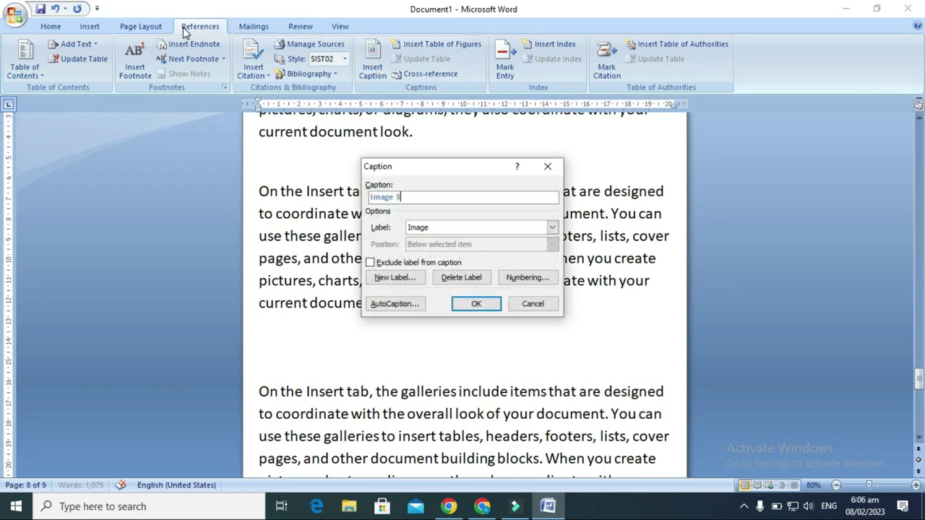
{"action": "left_click", "coordinate": [458, 304]}
{"action": "key", "text": "Return"}
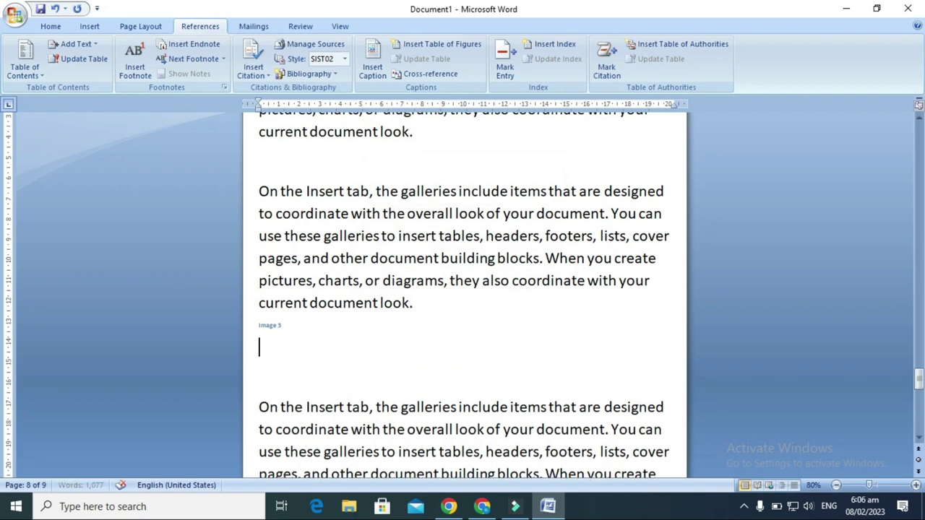
Insert picture 203 below the Image 3 caption.
{"action": "left_click", "coordinate": [99, 29]}
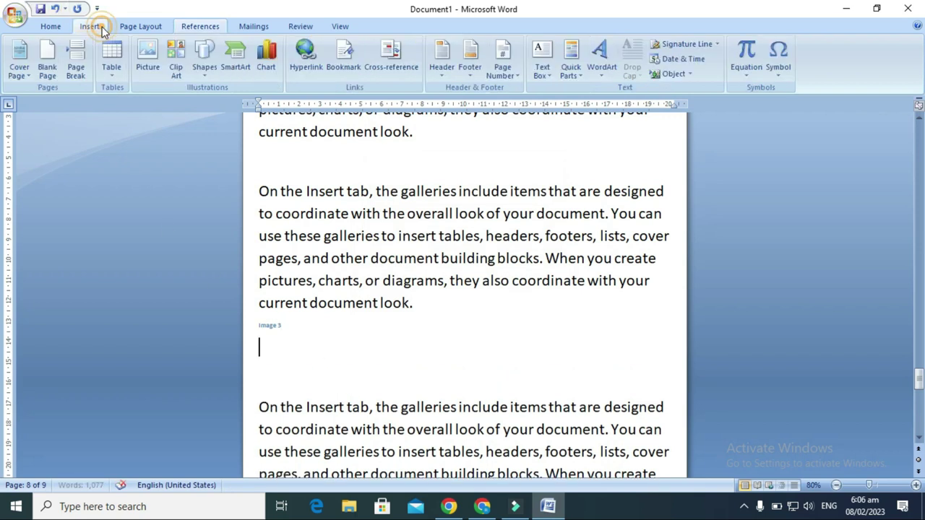
{"action": "left_click", "coordinate": [148, 58]}
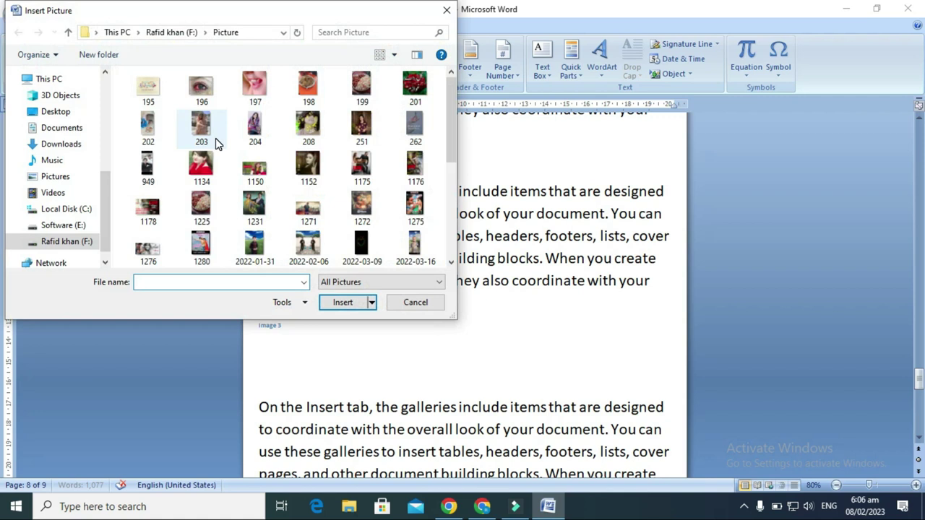
{"action": "left_click", "coordinate": [202, 127]}
{"action": "left_click", "coordinate": [341, 302]}
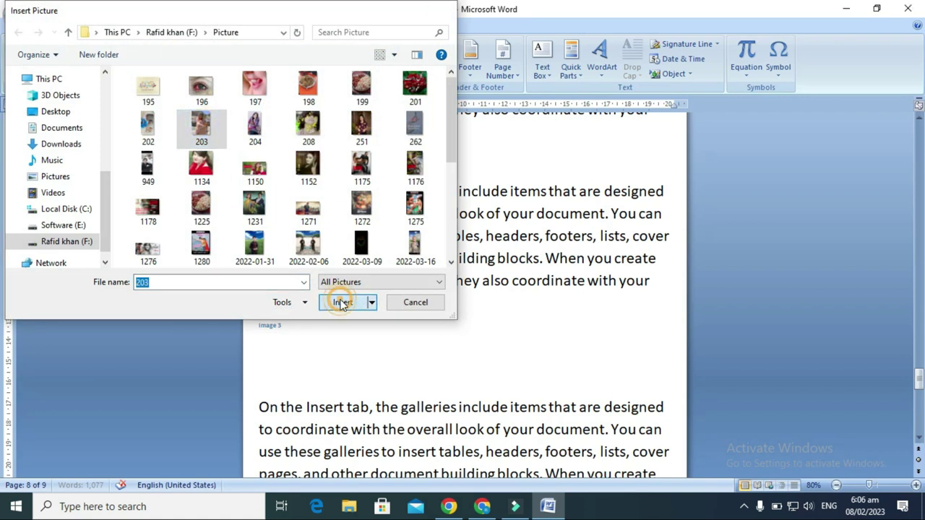
{"action": "scroll", "coordinate": [550, 394], "scroll_direction": "down", "scroll_amount": 1}
{"action": "scroll", "coordinate": [555, 391], "scroll_direction": "down", "scroll_amount": 1}
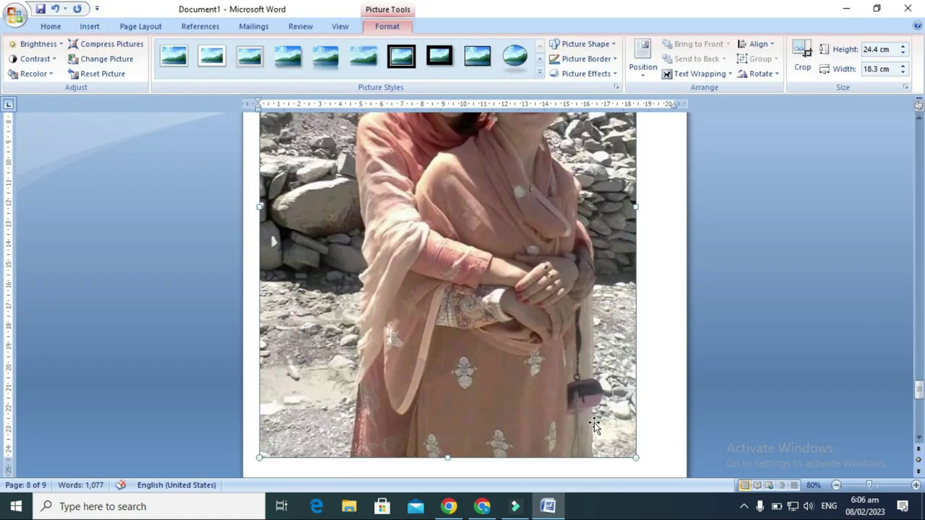
{"action": "scroll", "coordinate": [594, 427], "scroll_direction": "down", "scroll_amount": 1}
Shrink picture 203 to 5.47 × 4.1 cm.
{"action": "left_click_drag", "start_coordinate": [636, 380], "coordinate": [238, 118]}
{"action": "scroll", "coordinate": [411, 277], "scroll_direction": "up", "scroll_amount": 5}
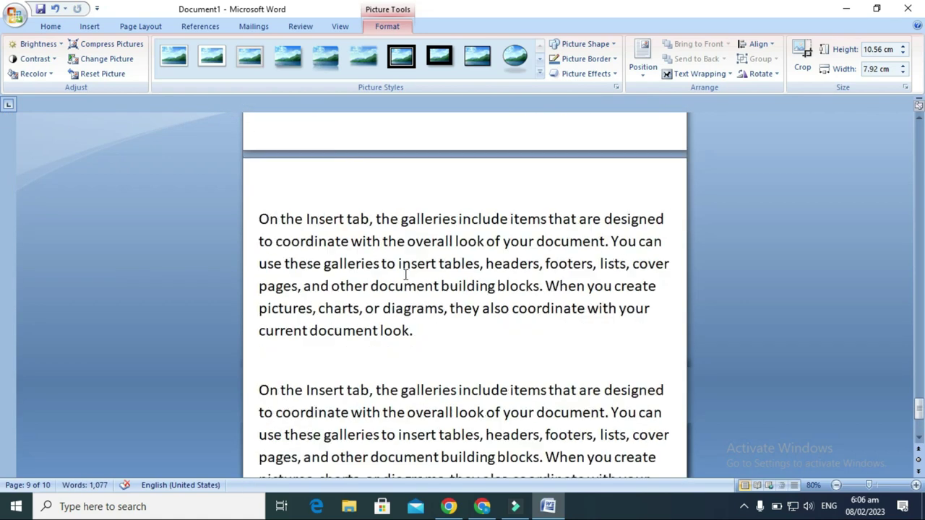
{"action": "left_click_drag", "start_coordinate": [423, 361], "coordinate": [345, 256]}
{"action": "scroll", "coordinate": [367, 241], "scroll_direction": "down", "scroll_amount": 5}
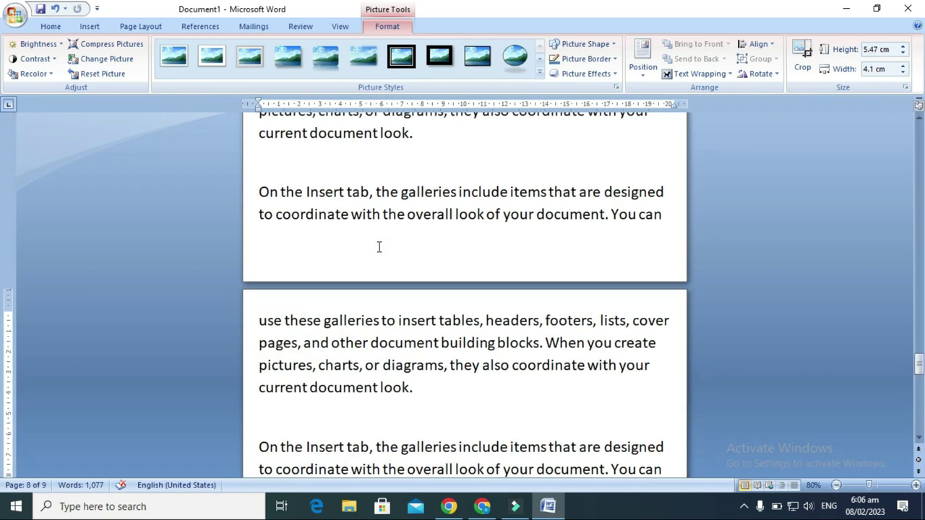
{"action": "left_click_drag", "start_coordinate": [919, 362], "coordinate": [919, 133]}
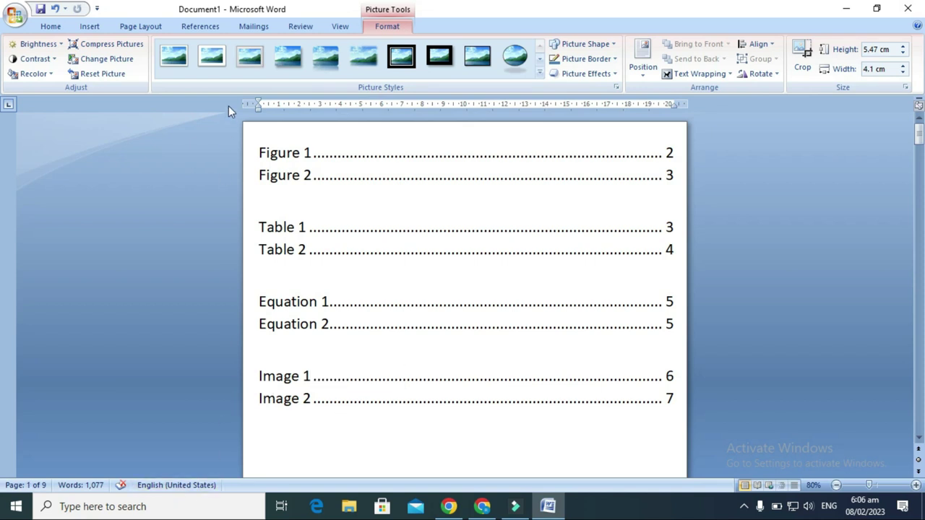
Update the entire Image table of figures so it lists Image 3 on page 8.
{"action": "left_click", "coordinate": [201, 27]}
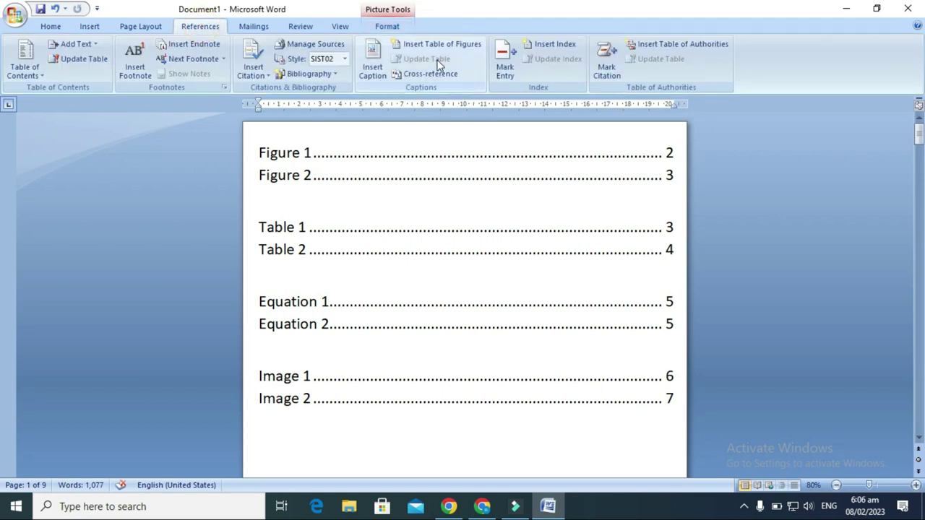
{"action": "left_click", "coordinate": [391, 399]}
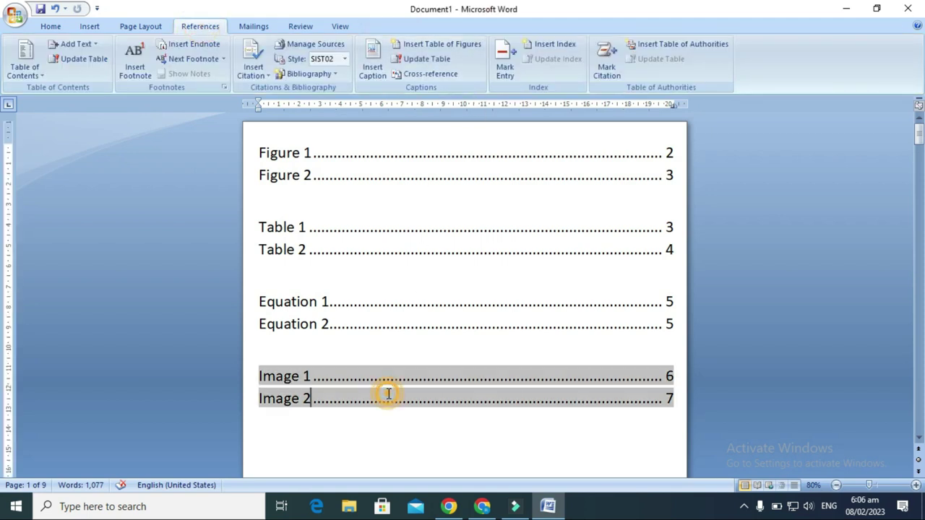
{"action": "left_click", "coordinate": [427, 59]}
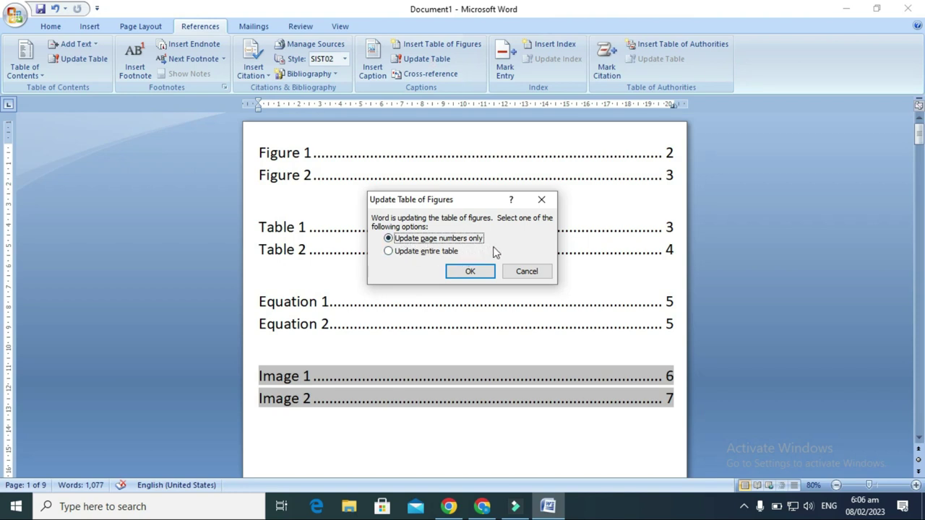
{"action": "left_click", "coordinate": [401, 253]}
{"action": "left_click", "coordinate": [469, 272]}
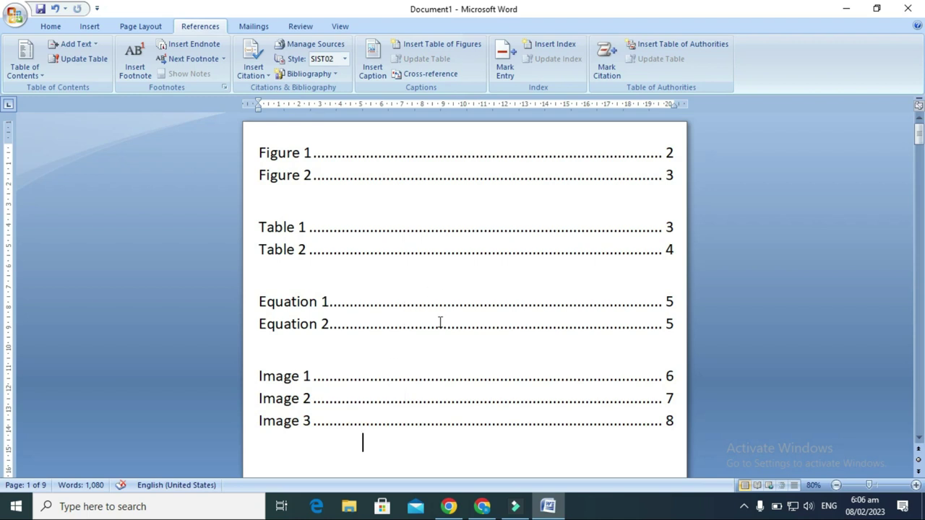
{"action": "left_click", "coordinate": [429, 74]}
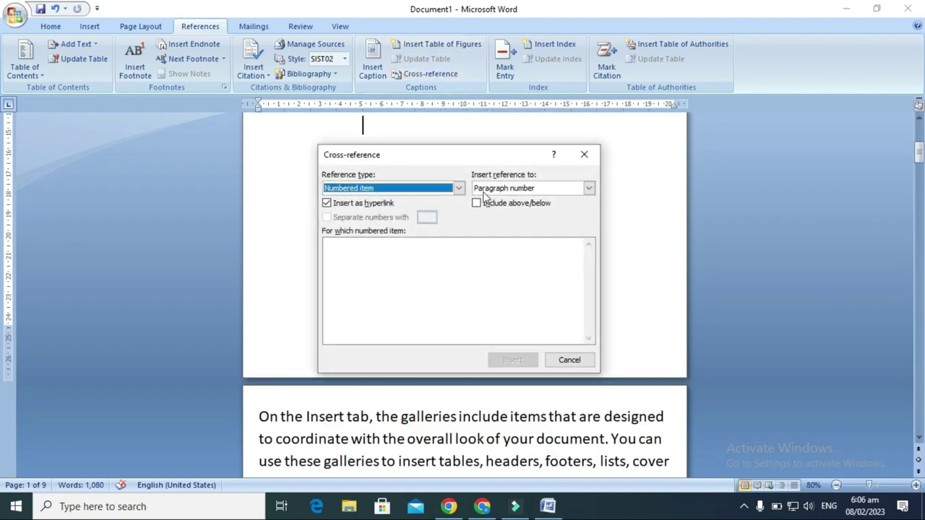
{"action": "left_click", "coordinate": [459, 189]}
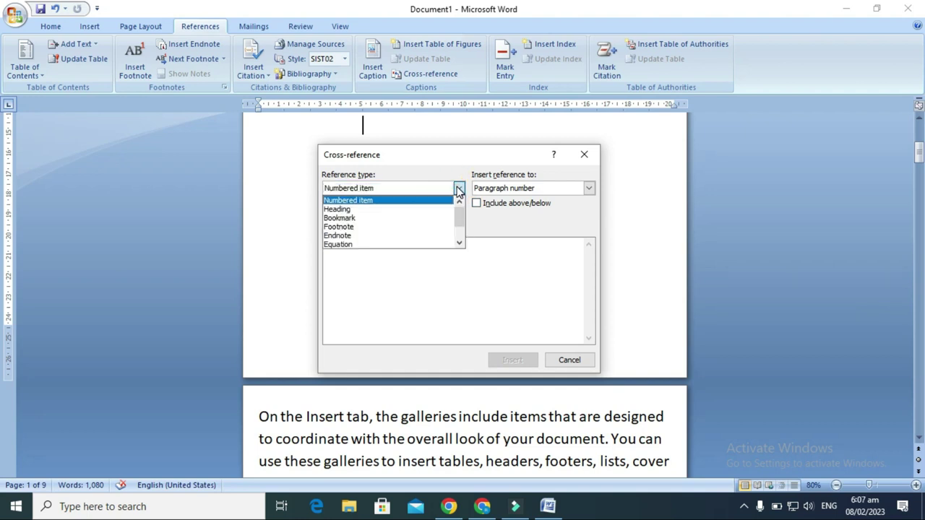
{"action": "left_click", "coordinate": [409, 209]}
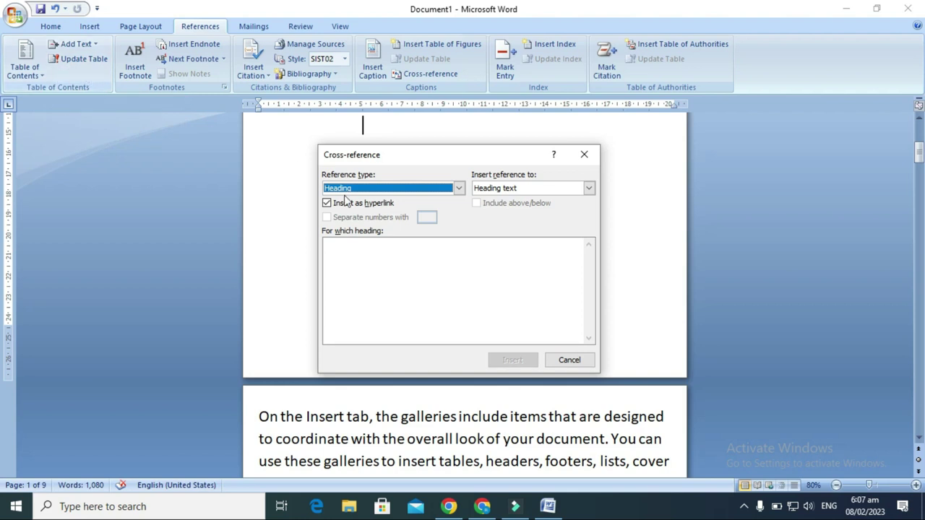
{"action": "left_click", "coordinate": [459, 188]}
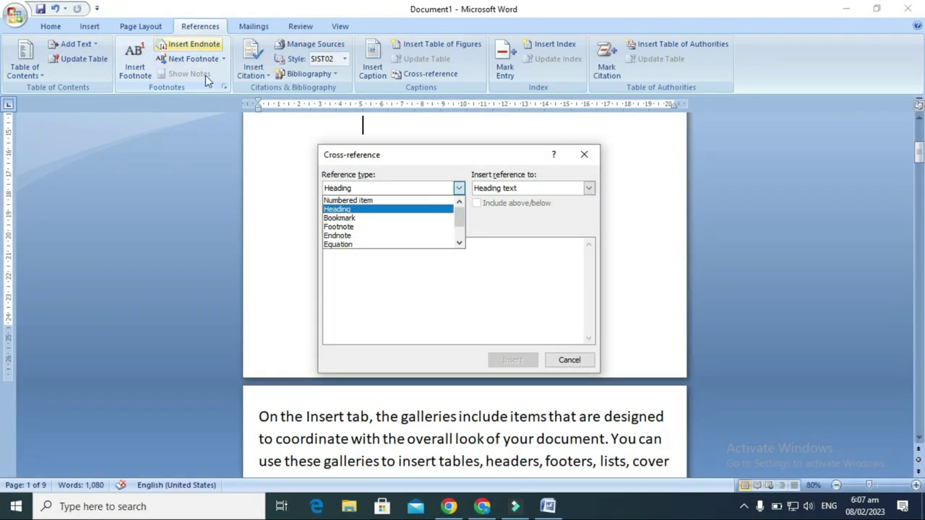
{"action": "left_click", "coordinate": [365, 246]}
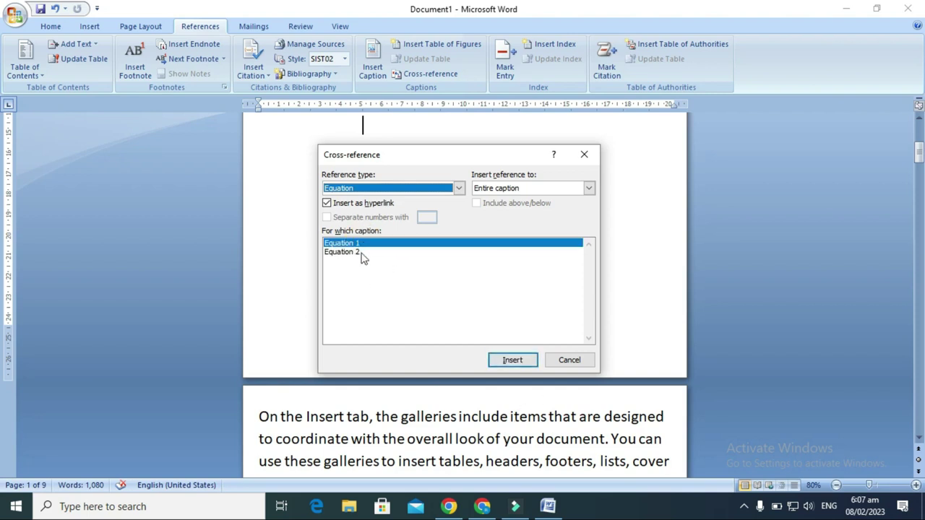
{"action": "left_click", "coordinate": [458, 188]}
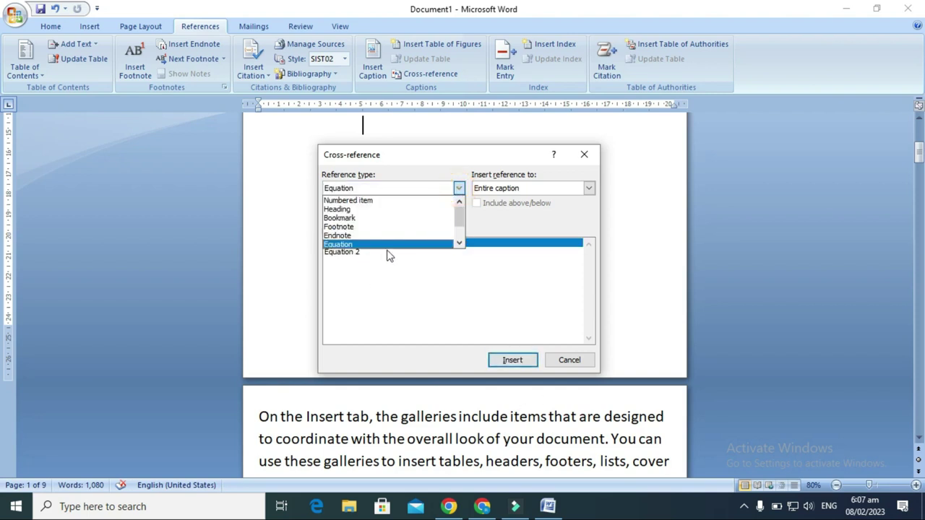
{"action": "scroll", "coordinate": [377, 230], "scroll_direction": "down", "scroll_amount": 1}
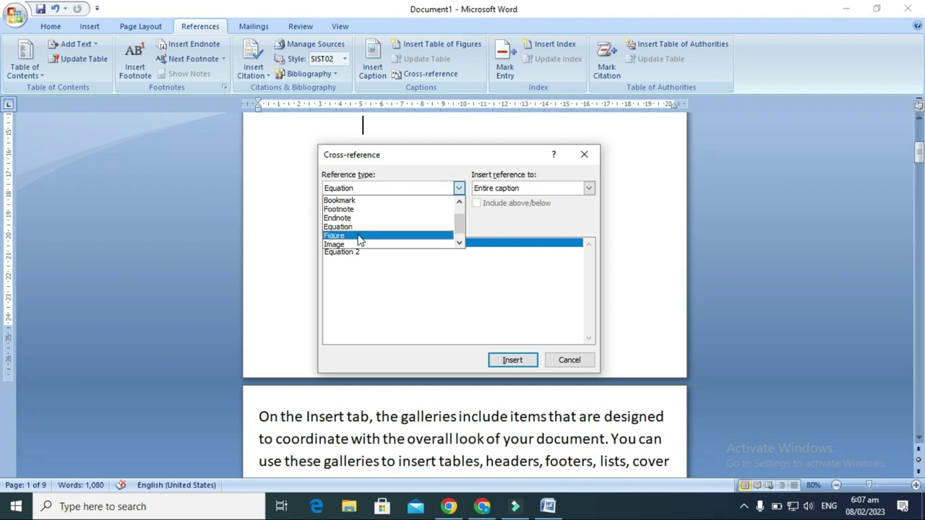
{"action": "left_click", "coordinate": [363, 236]}
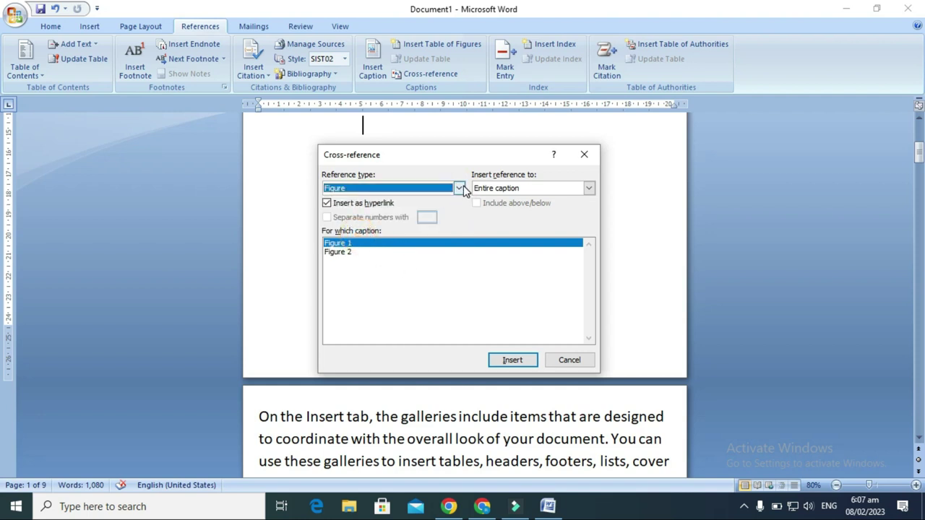
{"action": "left_click", "coordinate": [458, 188]}
{"action": "scroll", "coordinate": [376, 235], "scroll_direction": "down", "scroll_amount": 1}
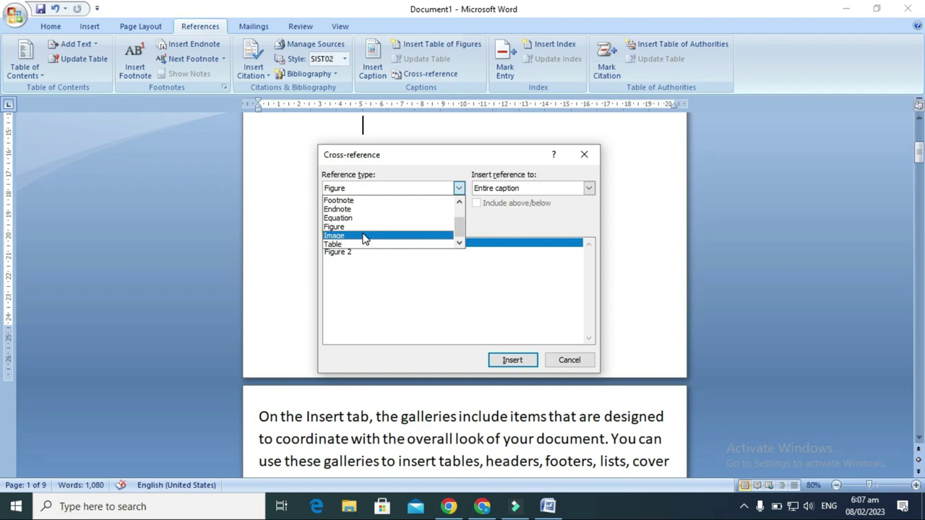
{"action": "left_click", "coordinate": [366, 236]}
{"action": "left_click", "coordinate": [458, 188]}
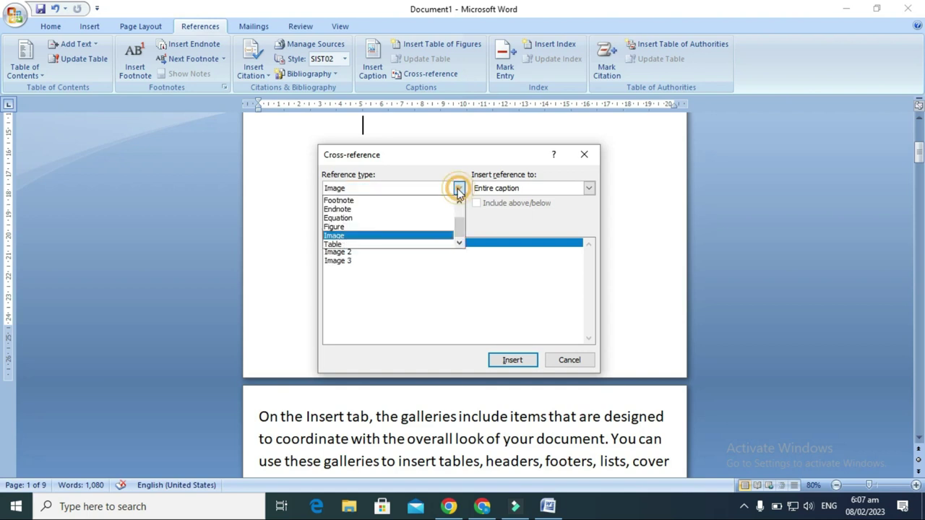
{"action": "left_click", "coordinate": [374, 245]}
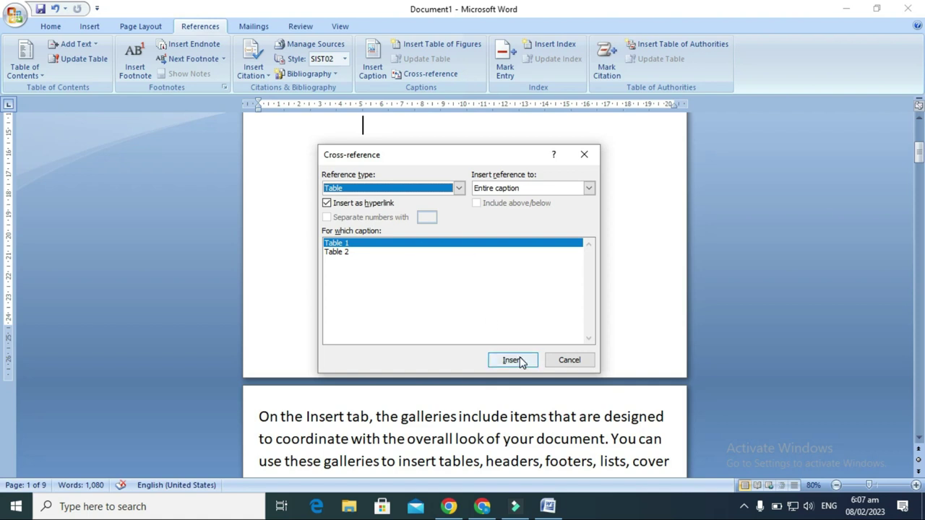
{"action": "left_click", "coordinate": [584, 153]}
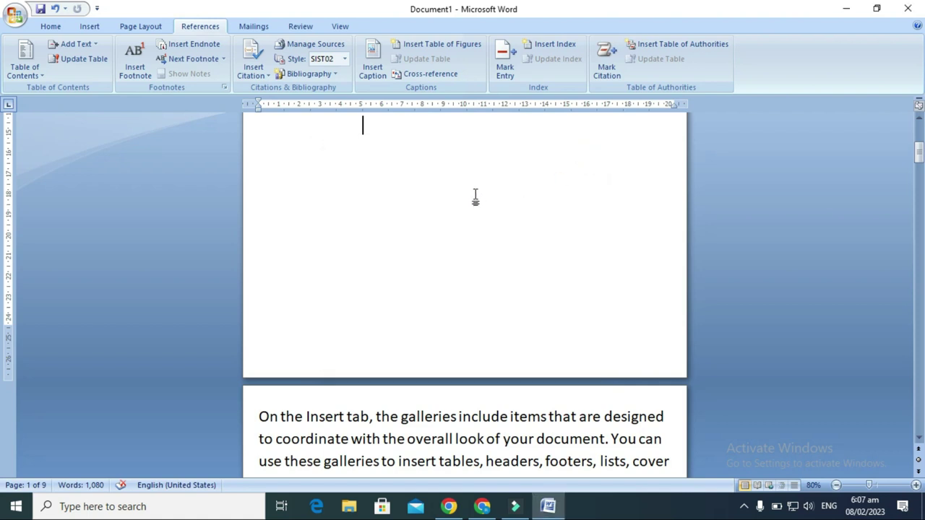
{"action": "scroll", "coordinate": [475, 196], "scroll_direction": "up", "scroll_amount": 3}
{"action": "scroll", "coordinate": [477, 199], "scroll_direction": "up", "scroll_amount": 3}
{"action": "scroll", "coordinate": [483, 209], "scroll_direction": "up", "scroll_amount": 1}
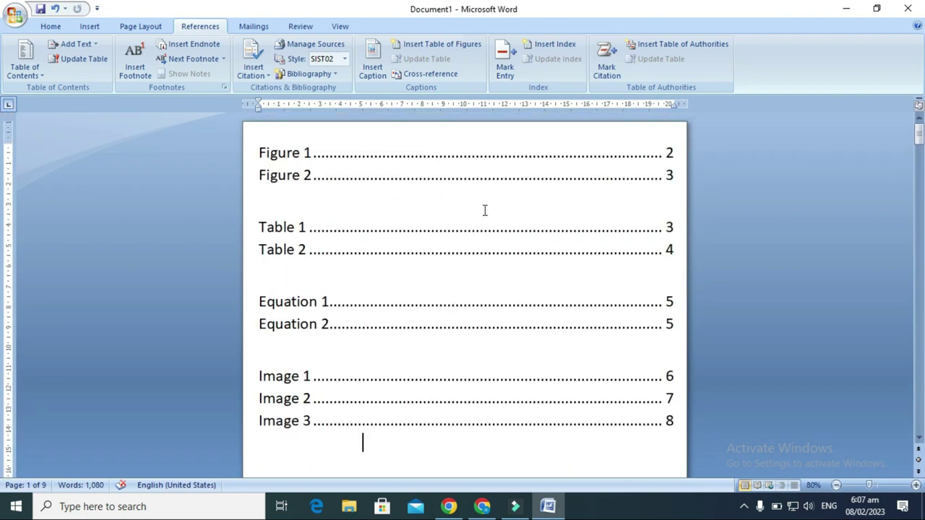